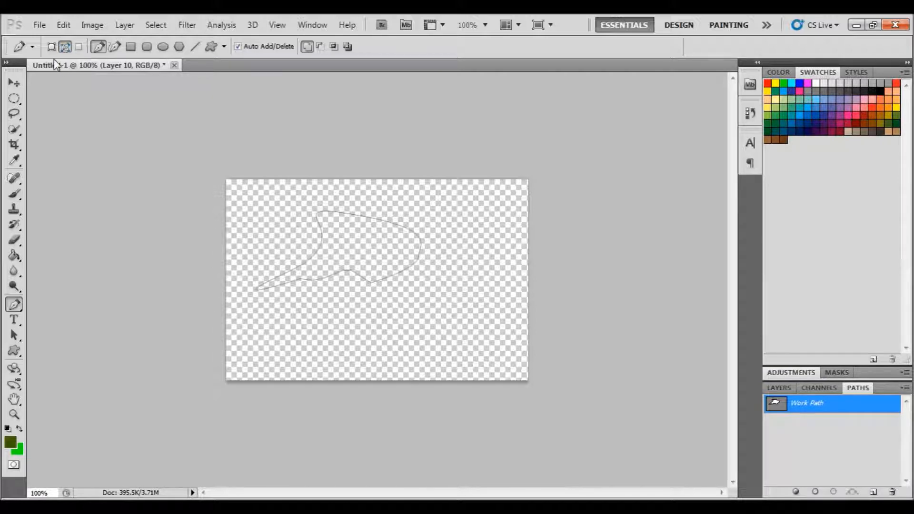
Draw a small filled shape layer with the Pen tool in Shape Layers mode, then switch the Pen back to Paths mode
click(51, 46)
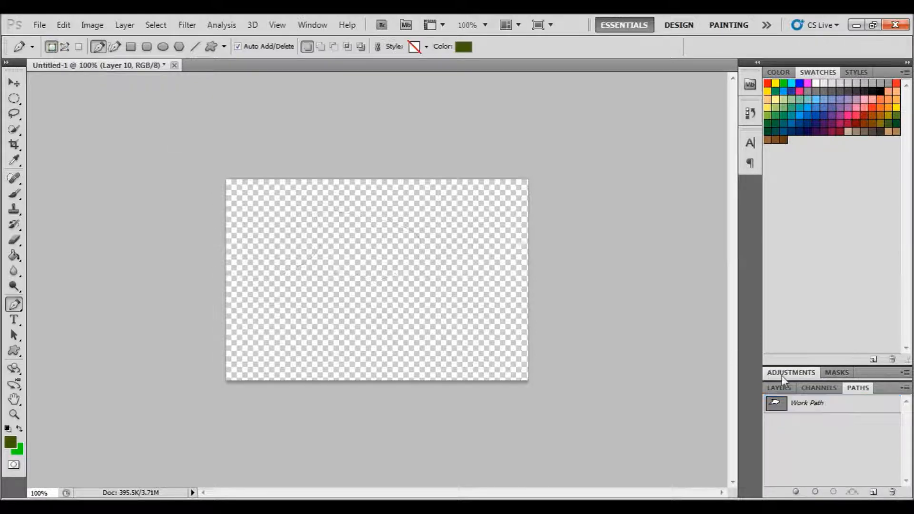
click(778, 387)
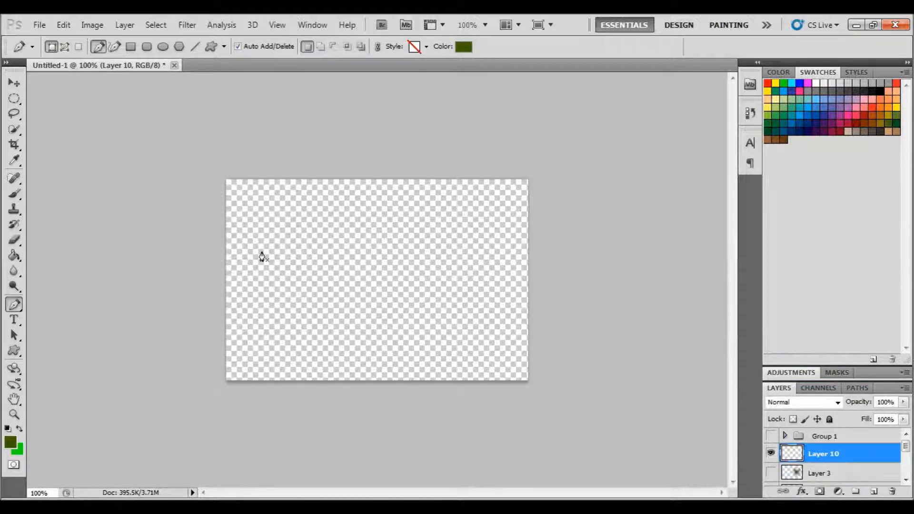
drag(294, 224, 310, 255)
drag(332, 220, 319, 246)
click(303, 237)
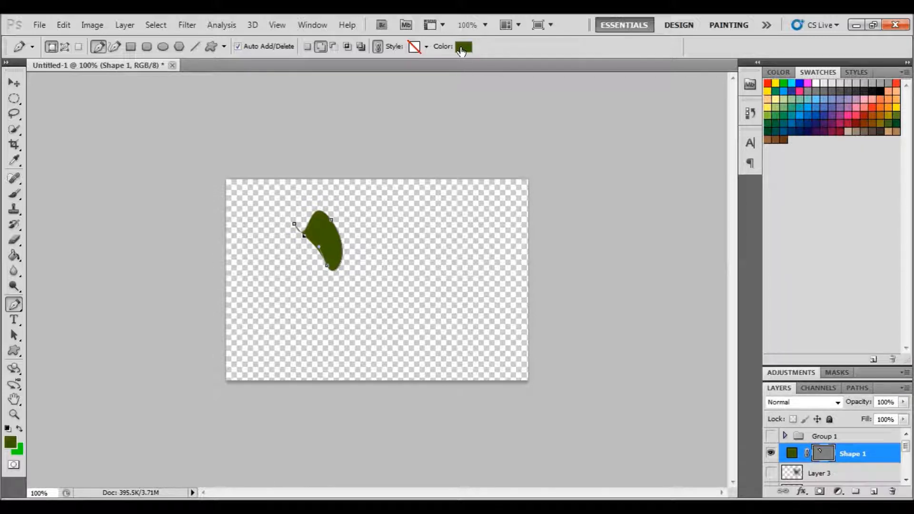
key(Return)
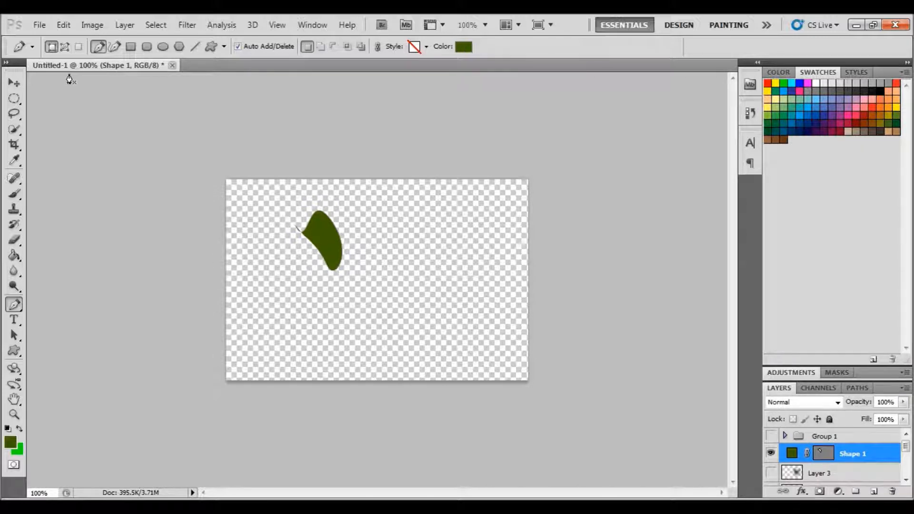
click(65, 47)
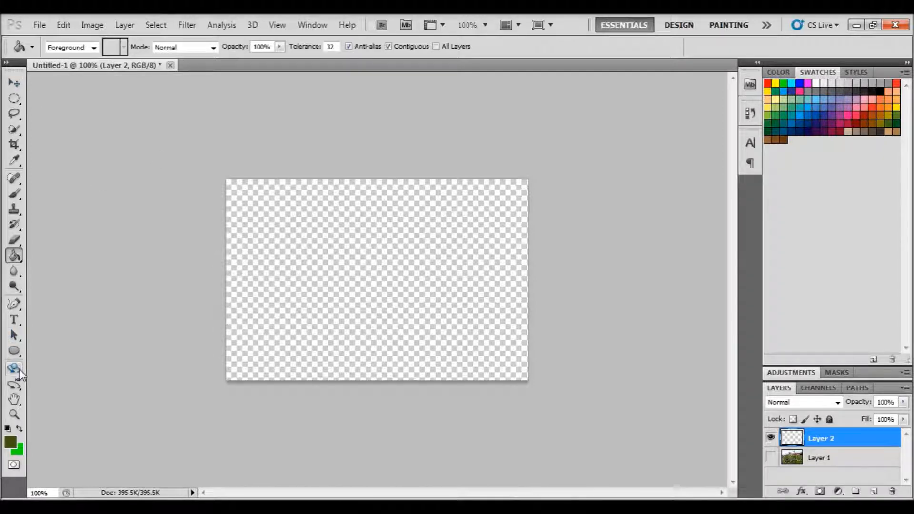
click(13, 304)
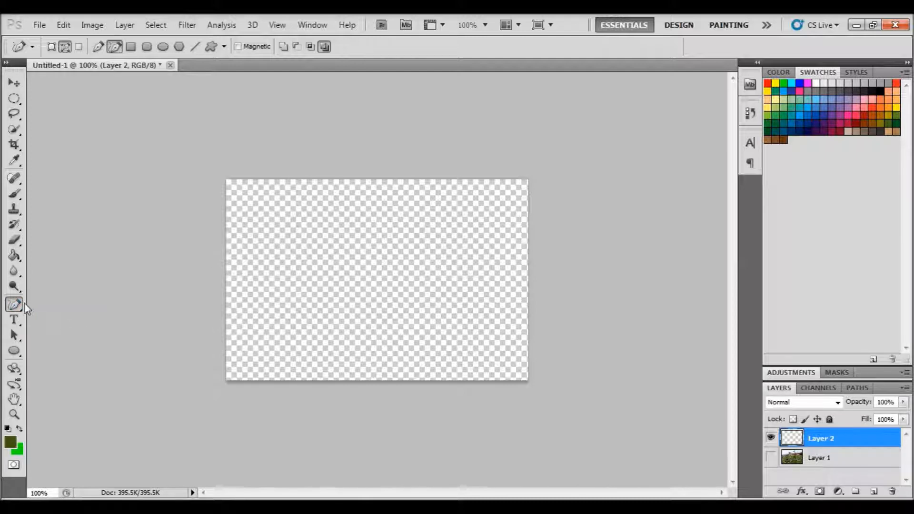
drag(19, 307, 68, 301)
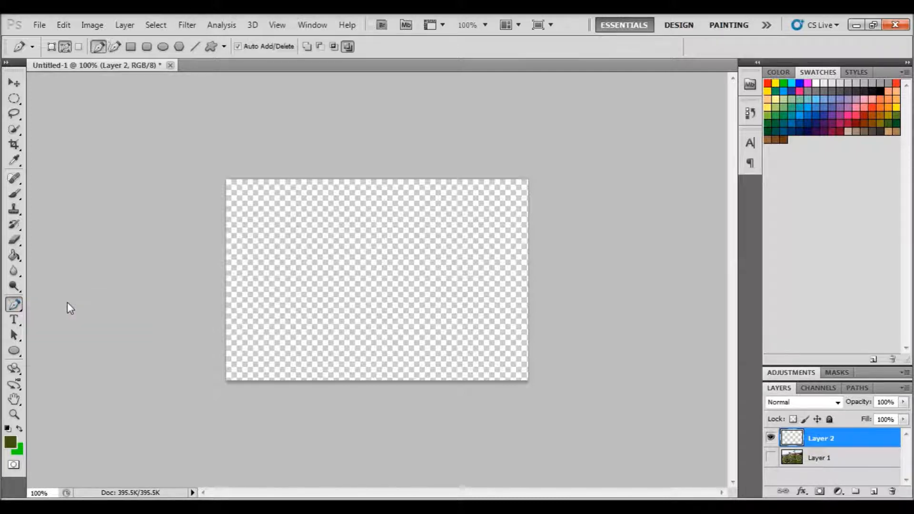
click(15, 353)
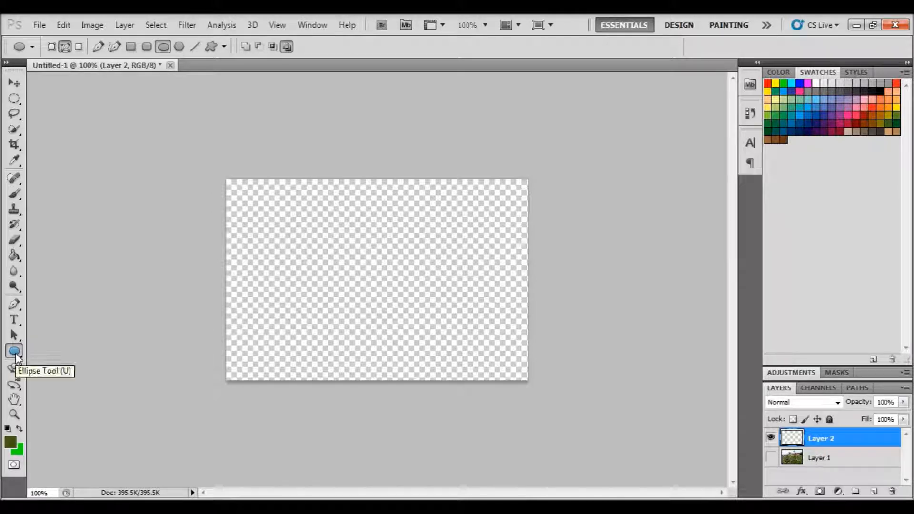
drag(18, 355, 20, 357)
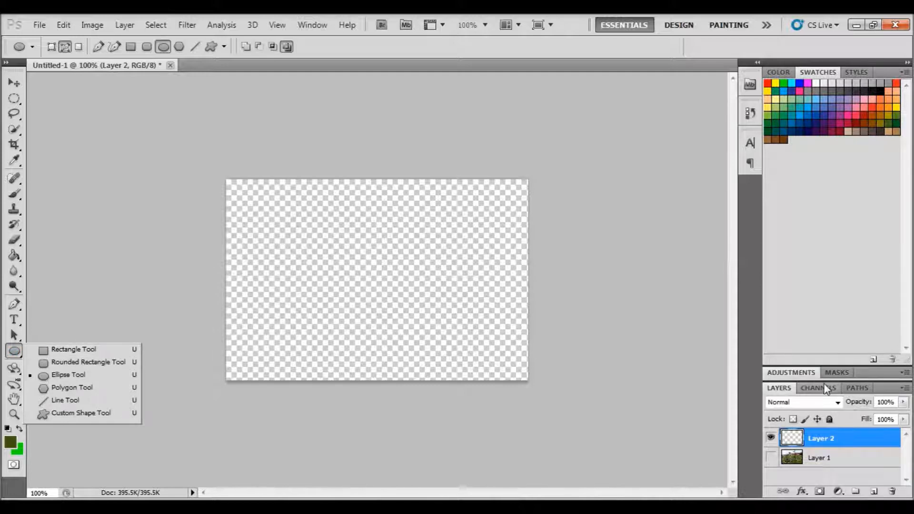
click(858, 389)
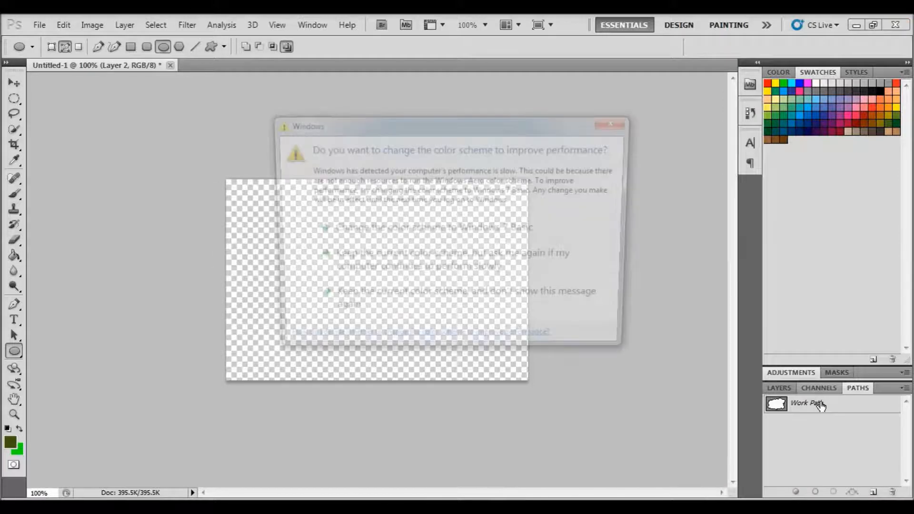
click(507, 228)
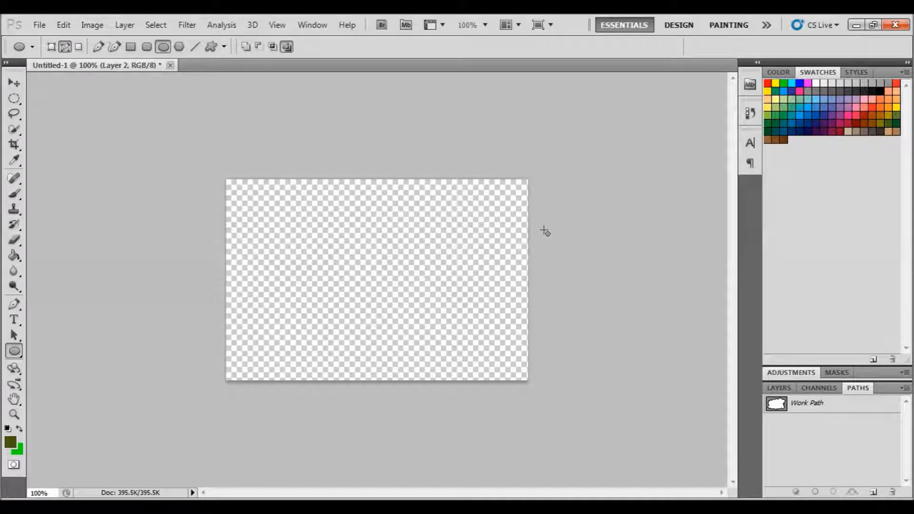
click(778, 388)
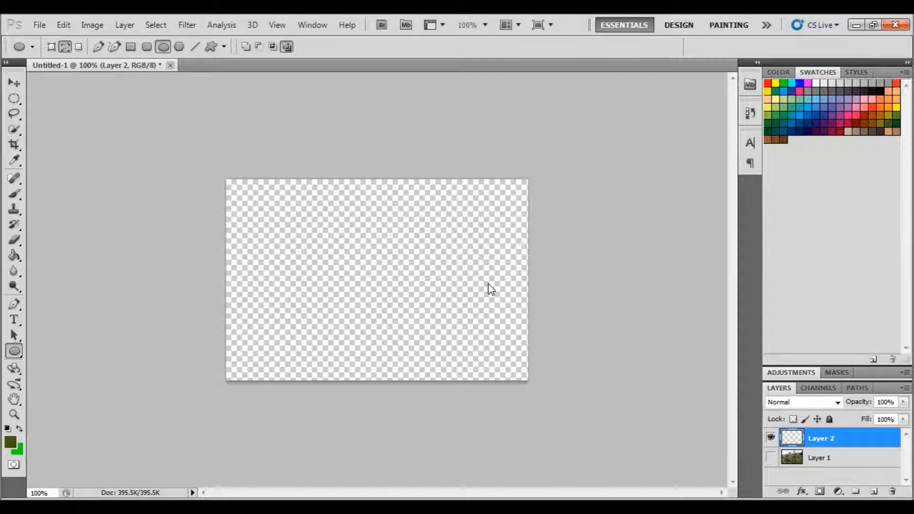
Trace a closed leaf-shaped outline on Layer 2 with the Pen tool by placing anchor points around it
click(13, 309)
click(76, 303)
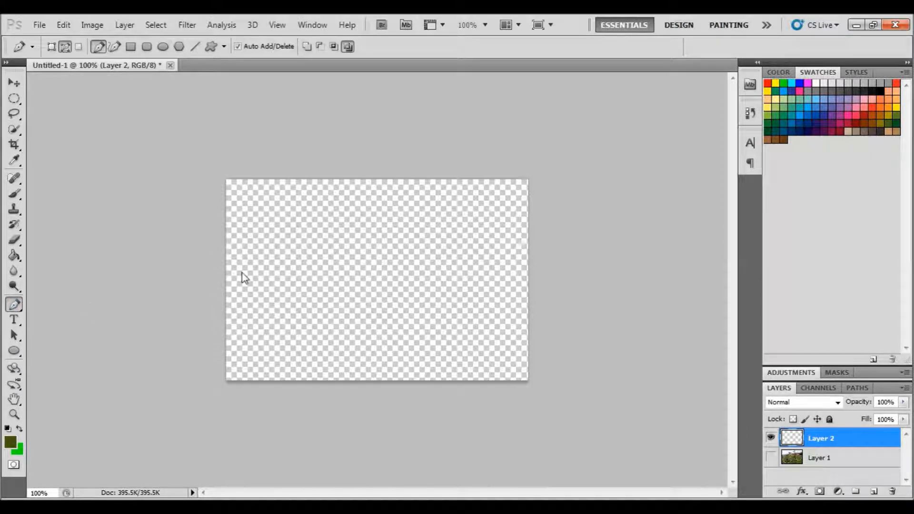
click(267, 272)
click(281, 256)
drag(281, 256, 300, 251)
click(300, 237)
drag(315, 222, 328, 228)
click(335, 218)
click(361, 225)
click(367, 245)
click(354, 272)
click(342, 308)
click(319, 338)
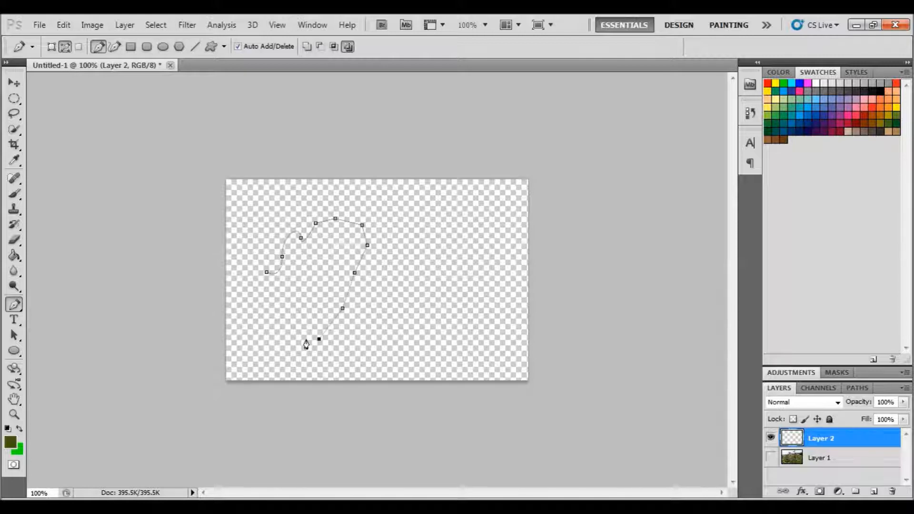
click(304, 338)
click(293, 319)
click(294, 295)
click(268, 293)
click(266, 272)
Use the Convert Point Tool to pull curve handles from the top anchor points of the leaf path
click(20, 310)
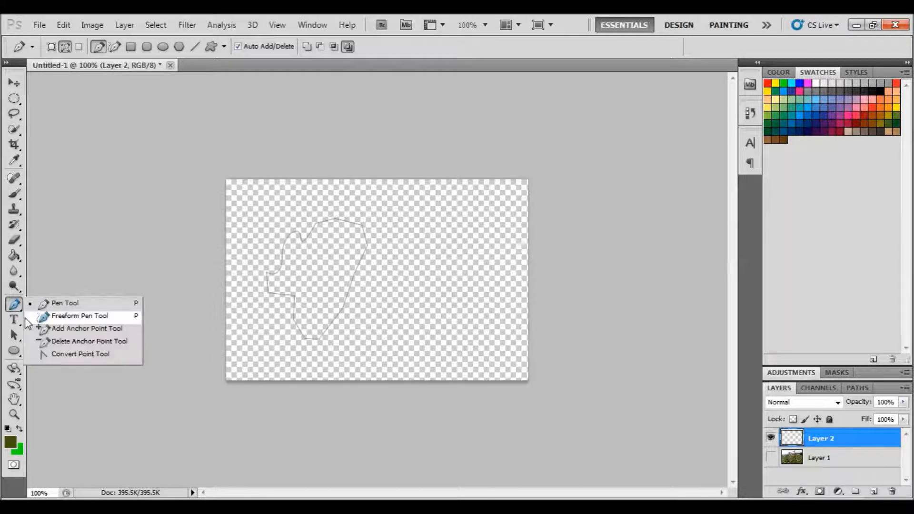
click(81, 354)
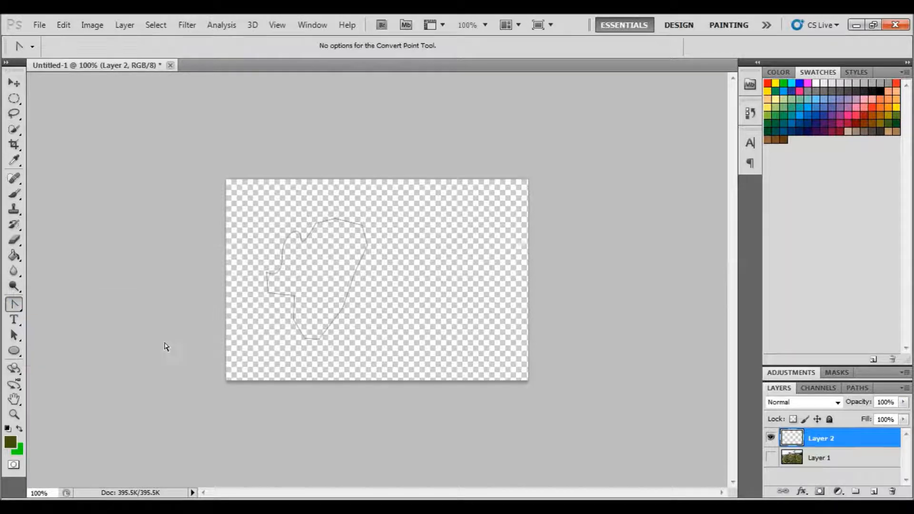
click(332, 224)
drag(335, 219, 336, 248)
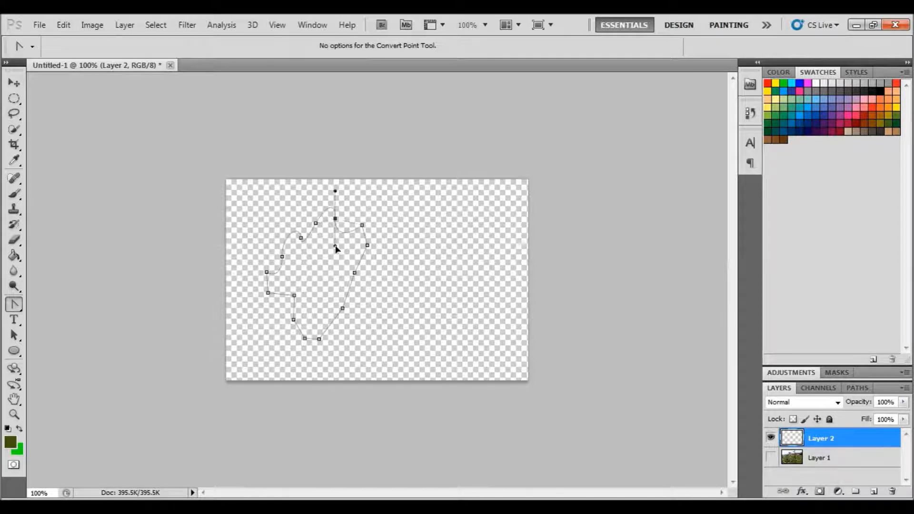
click(316, 223)
drag(316, 222, 313, 202)
mouse_move(361, 224)
mouse_down()
mouse_move(370, 224)
mouse_move(368, 209)
mouse_up()
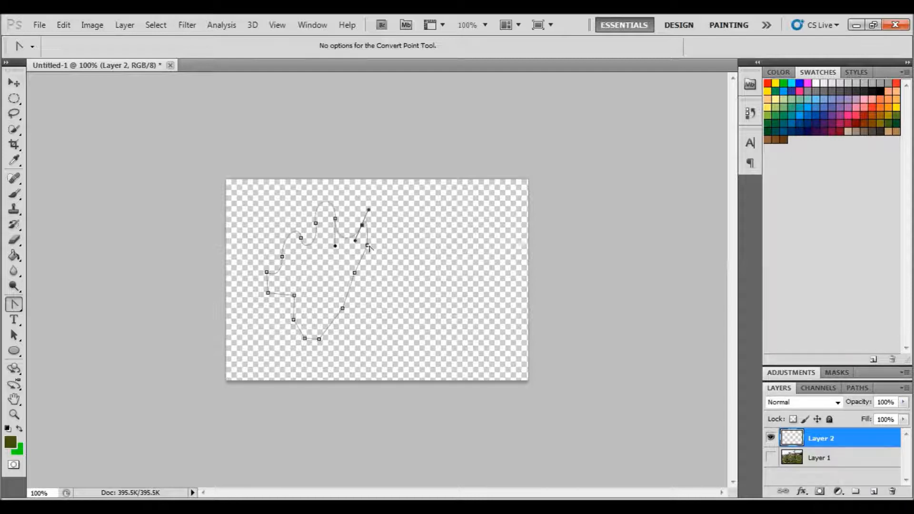
Curve the right-side and lower-left anchor points of the leaf path by dragging out their handles
drag(368, 245, 352, 245)
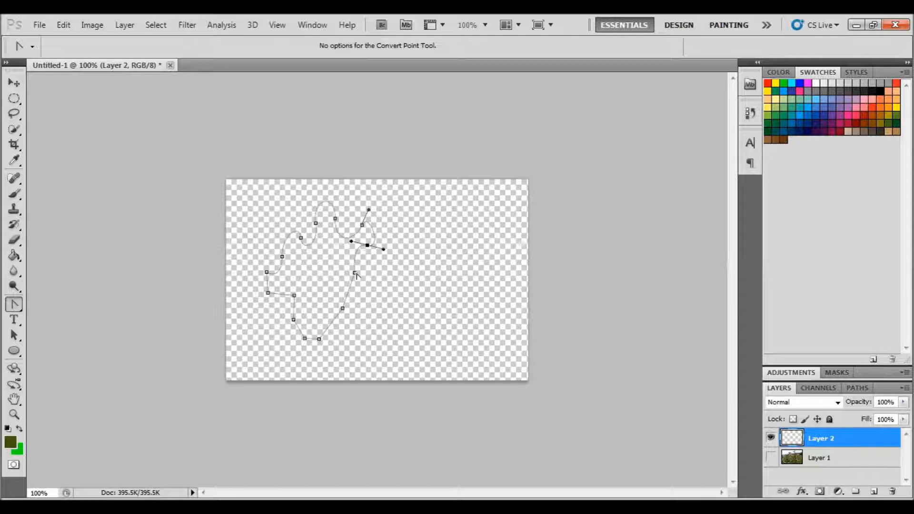
drag(355, 273, 372, 281)
drag(342, 308, 348, 332)
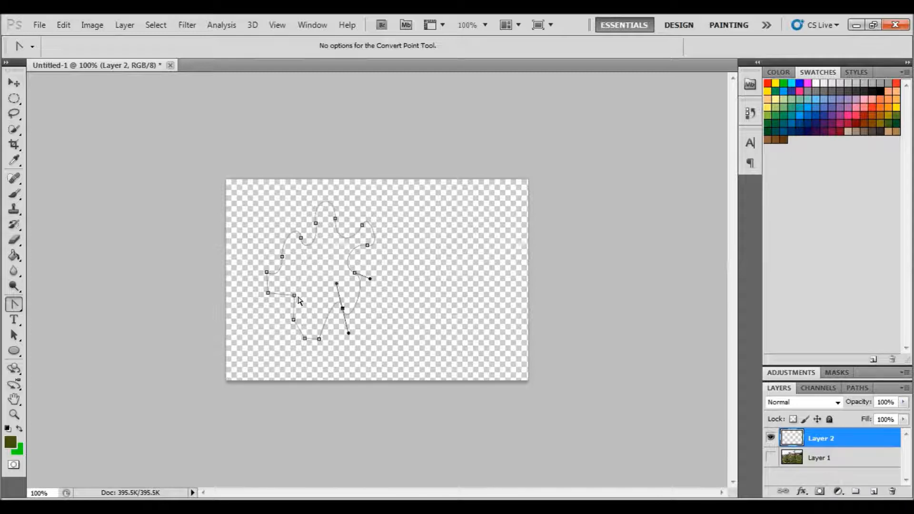
drag(294, 295, 286, 316)
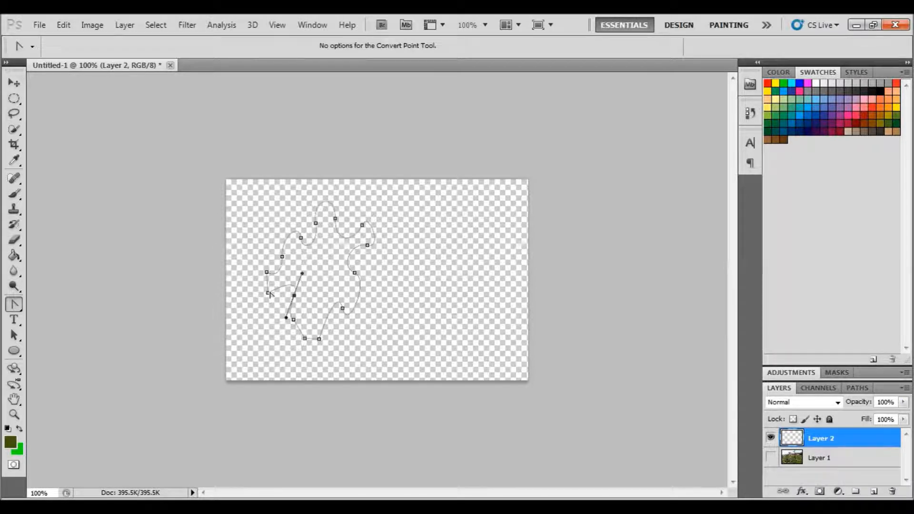
drag(268, 293, 278, 285)
drag(279, 285, 280, 283)
Smooth the two bottom anchor points of the leaf path by dragging out their handles
click(16, 307)
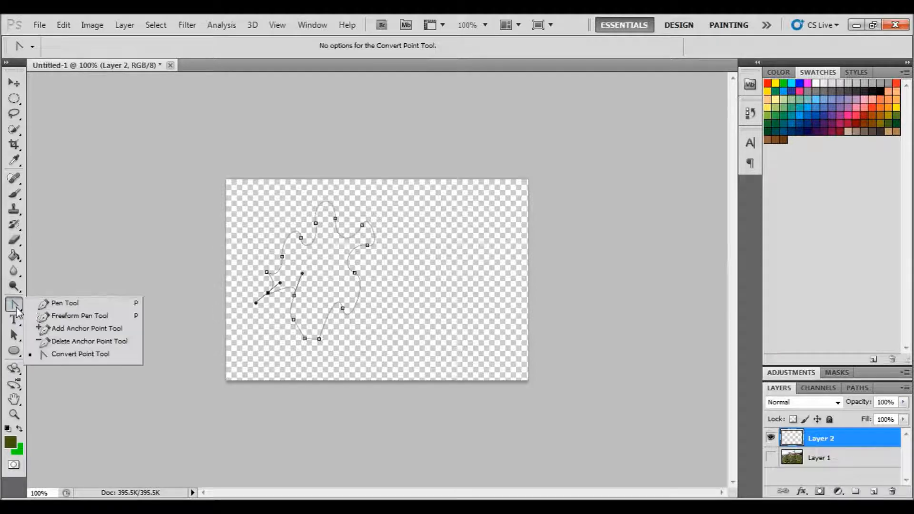
drag(294, 320, 316, 302)
drag(319, 338, 319, 310)
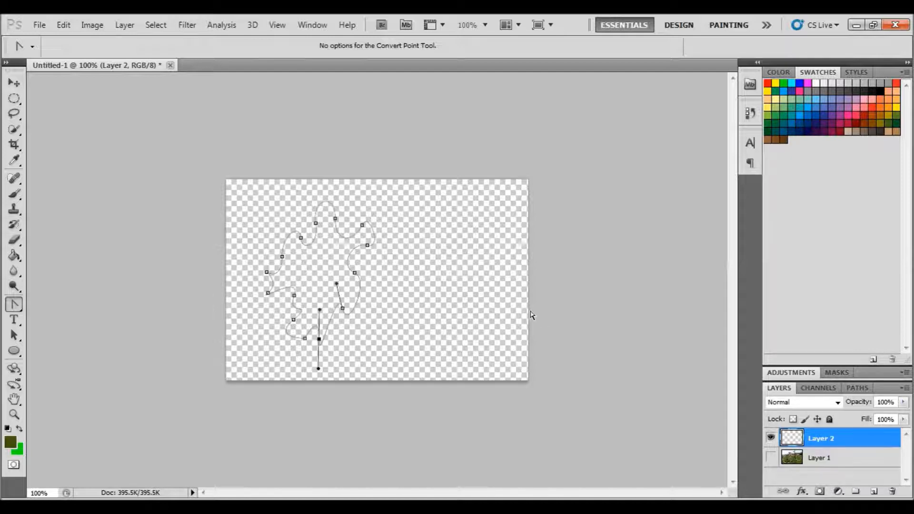
Turn the work path into a selection with a feather radius of 0 pixels
click(859, 387)
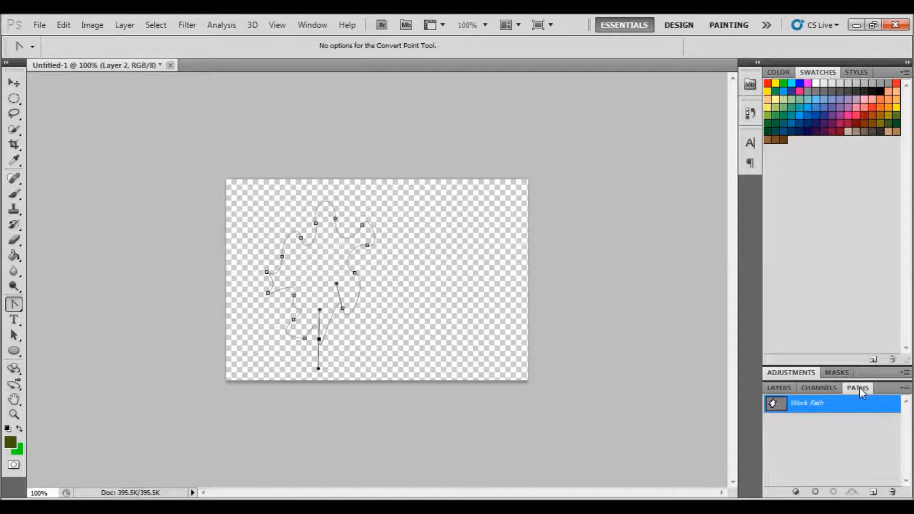
right_click(818, 408)
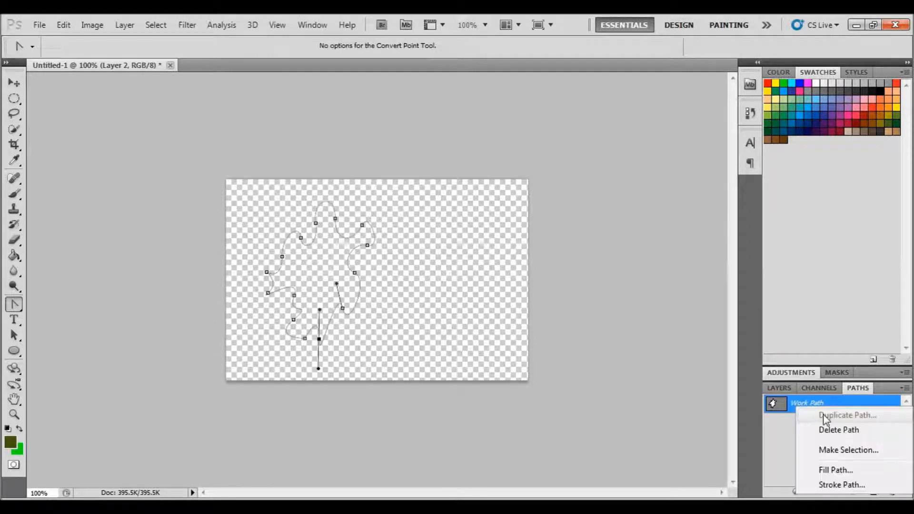
click(840, 451)
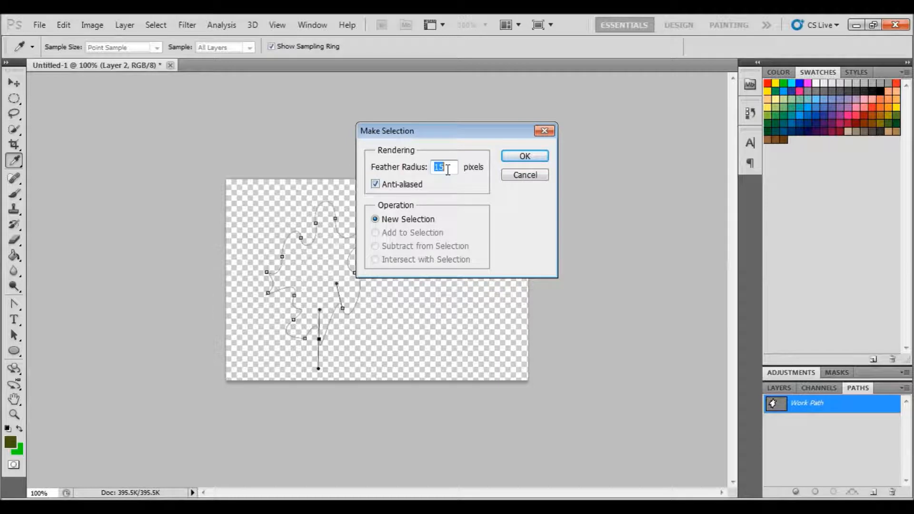
text(0)
click(524, 157)
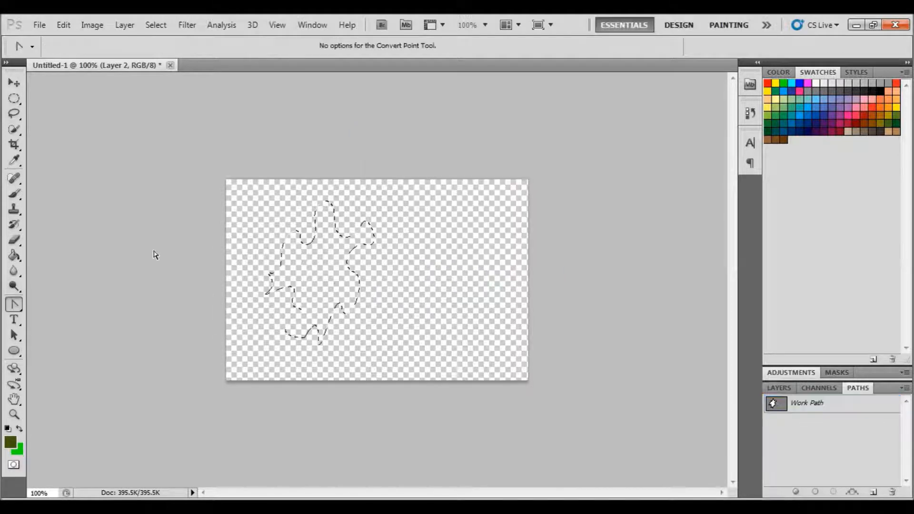
Set the foreground color to dark green 233502 and fill the leaf selection with the Paint Bucket
click(13, 256)
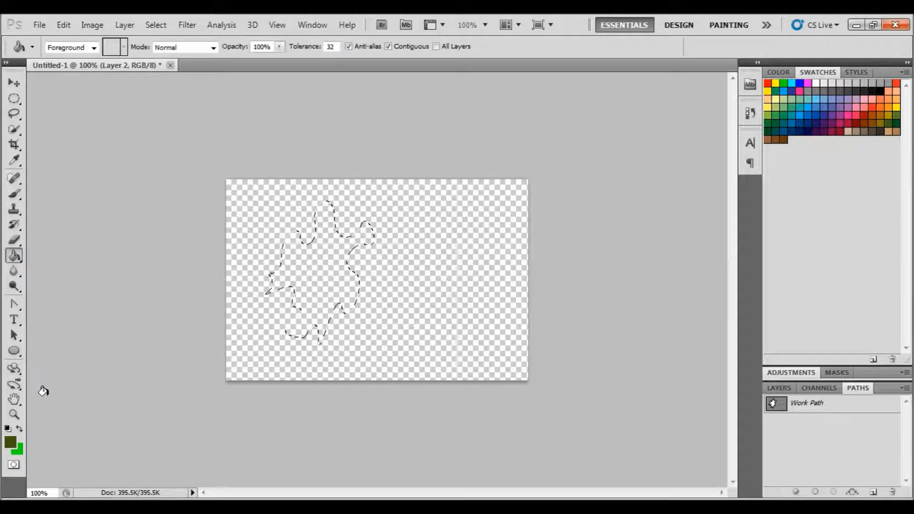
click(11, 442)
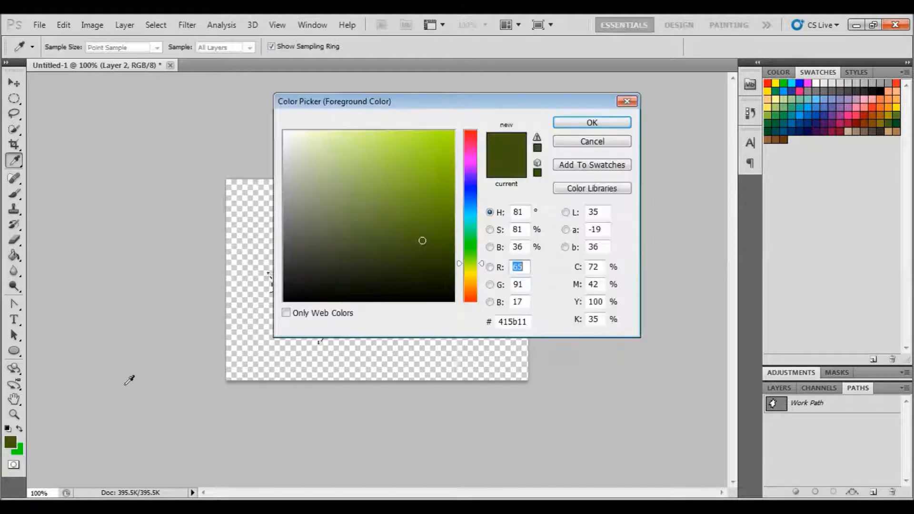
click(435, 255)
click(445, 265)
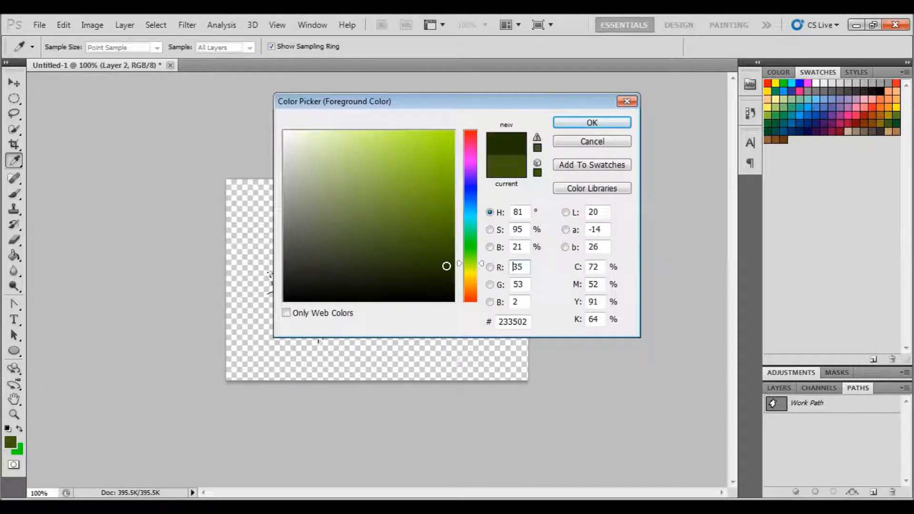
click(592, 122)
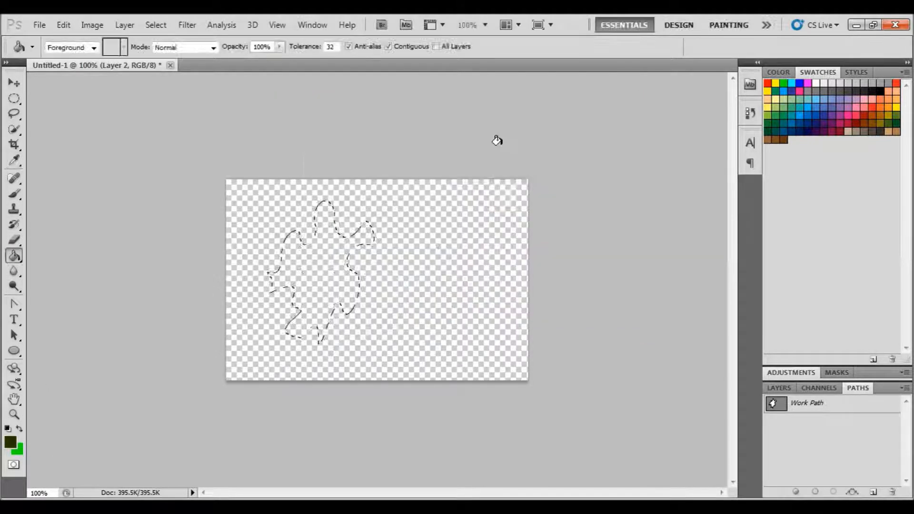
click(315, 255)
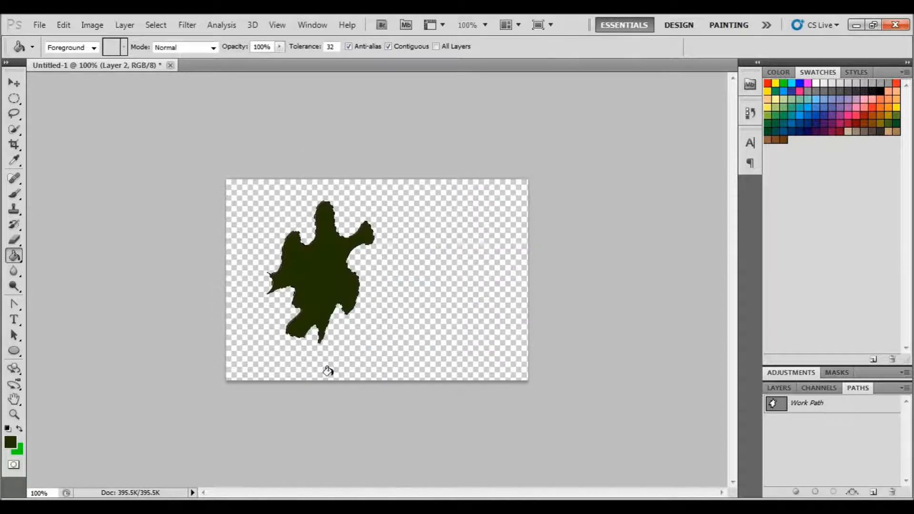
Deselect the filled leaf and add a new empty layer above Layer 2
click(164, 28)
click(176, 51)
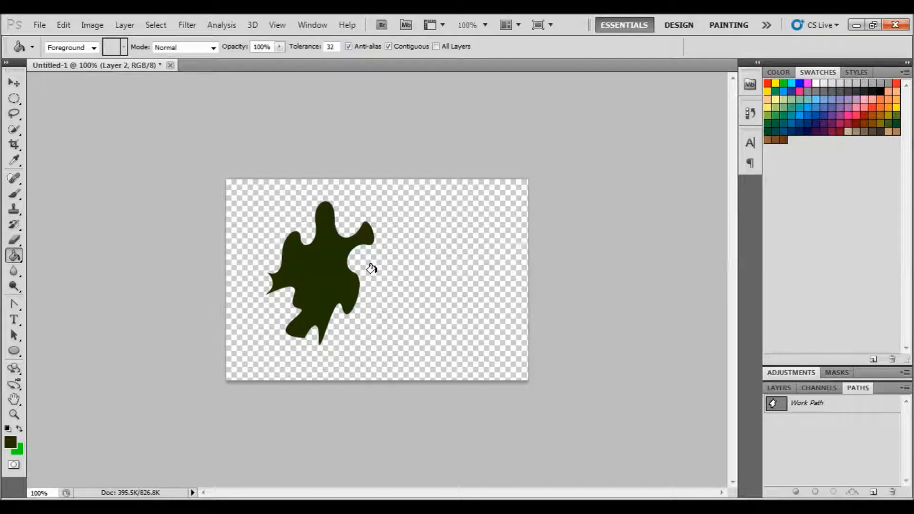
click(772, 389)
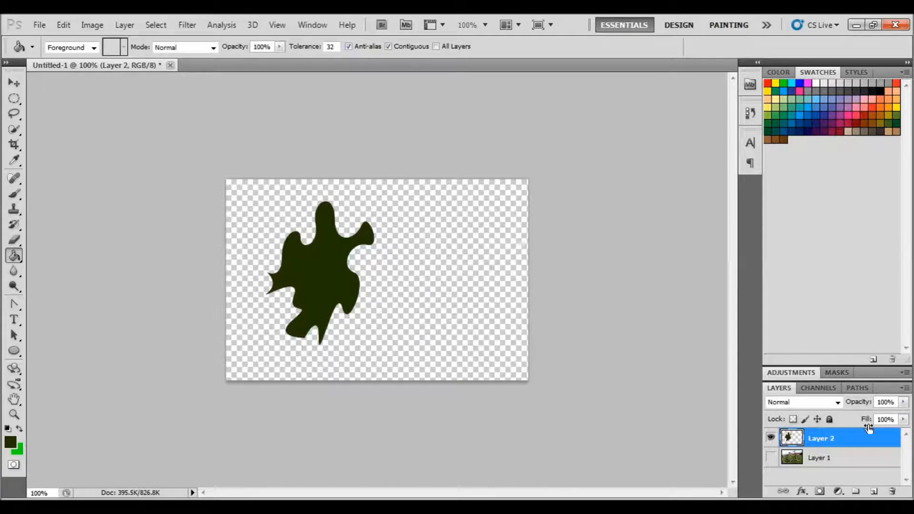
click(874, 491)
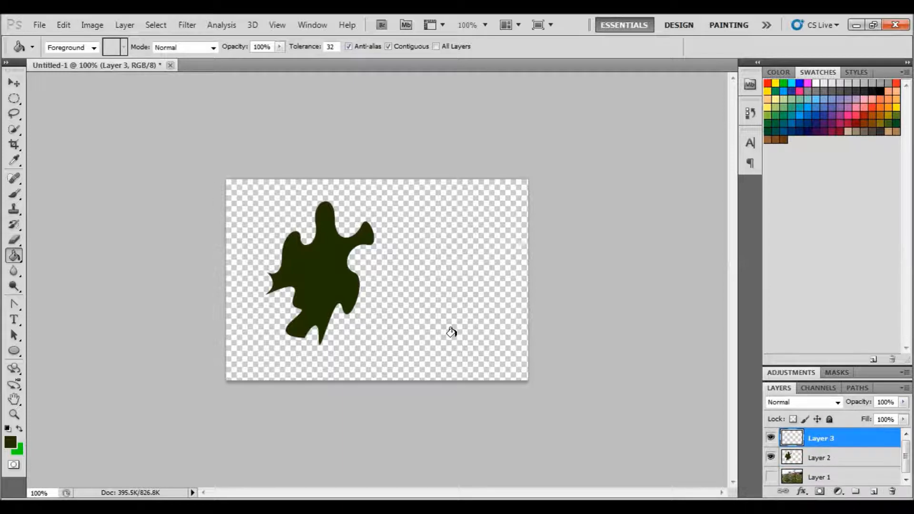
Draw a second leaf outline freehand with the Freeform Pen Tool to the right of the first leaf
click(18, 308)
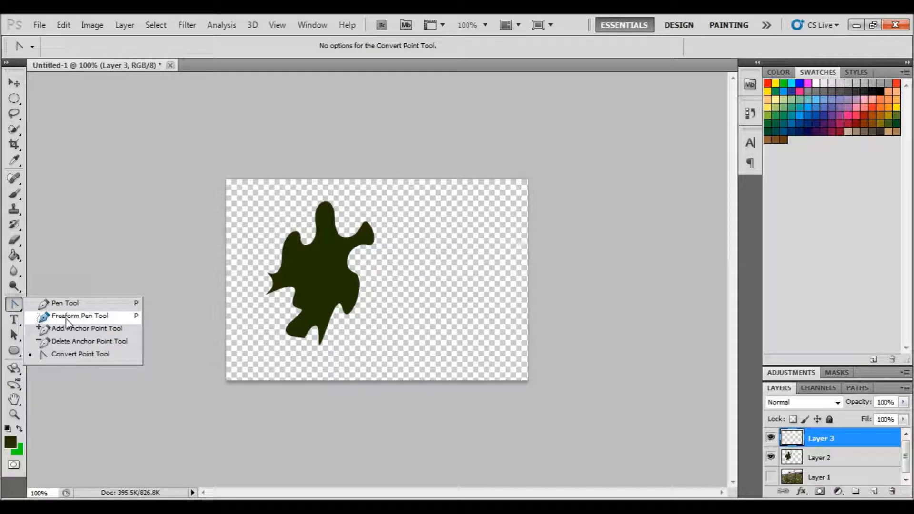
click(67, 318)
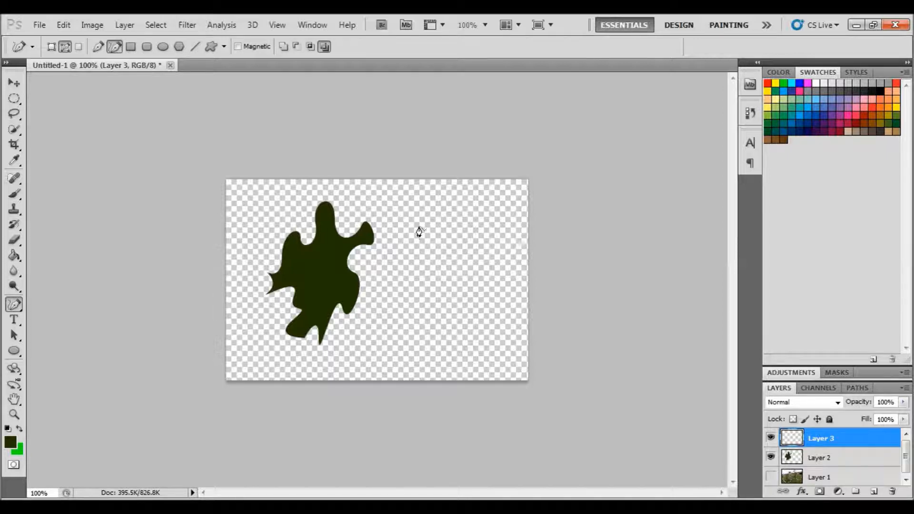
mouse_move(419, 232)
mouse_down()
mouse_move(497, 227)
mouse_move(504, 318)
mouse_move(457, 300)
mouse_move(430, 309)
mouse_move(394, 244)
mouse_move(407, 253)
mouse_move(423, 242)
mouse_move(463, 283)
mouse_move(443, 318)
mouse_up()
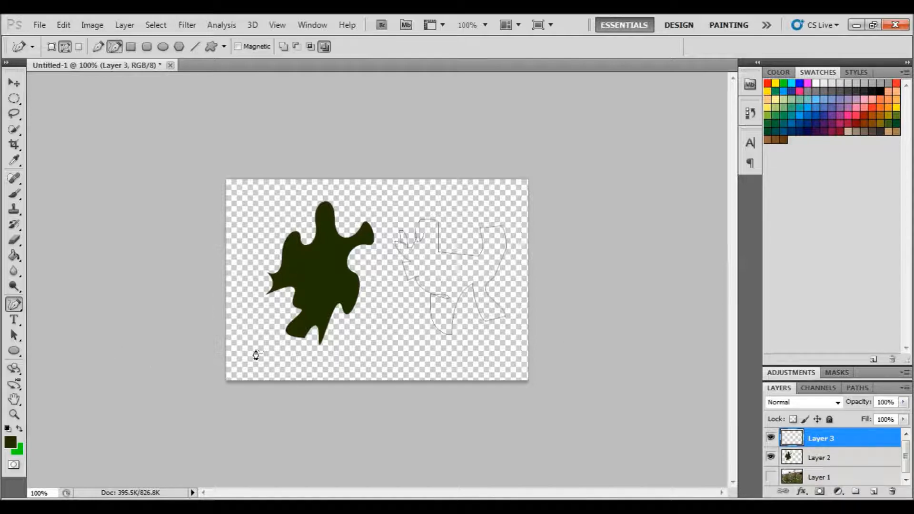
Add an anchor point to the upper middle of the new leaf path with the Add Anchor Point Tool
click(22, 308)
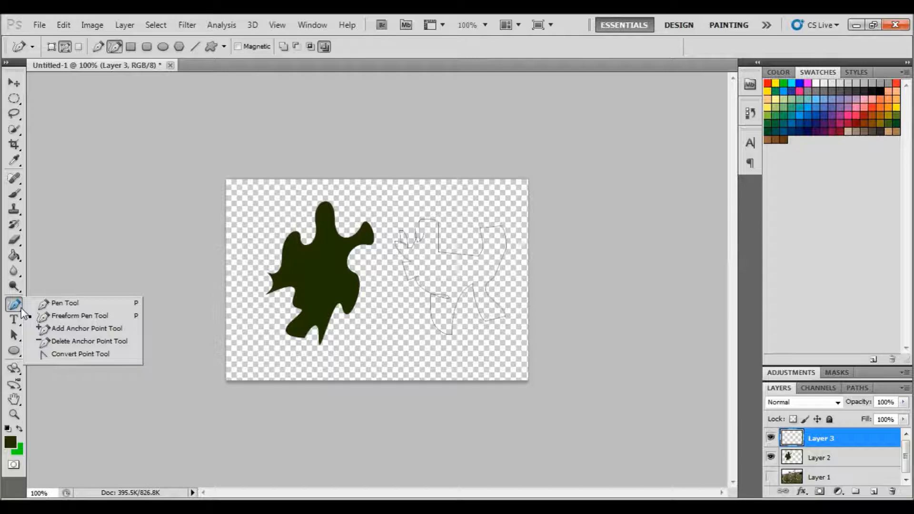
click(48, 328)
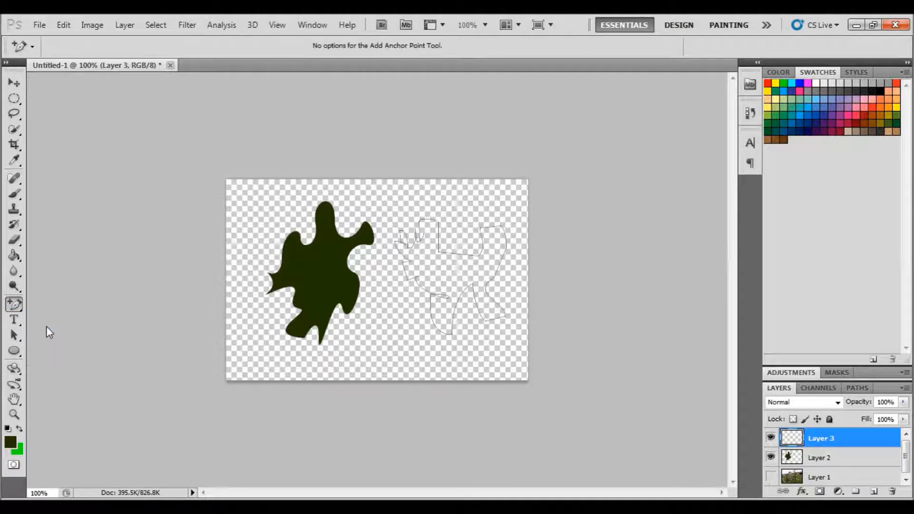
click(447, 253)
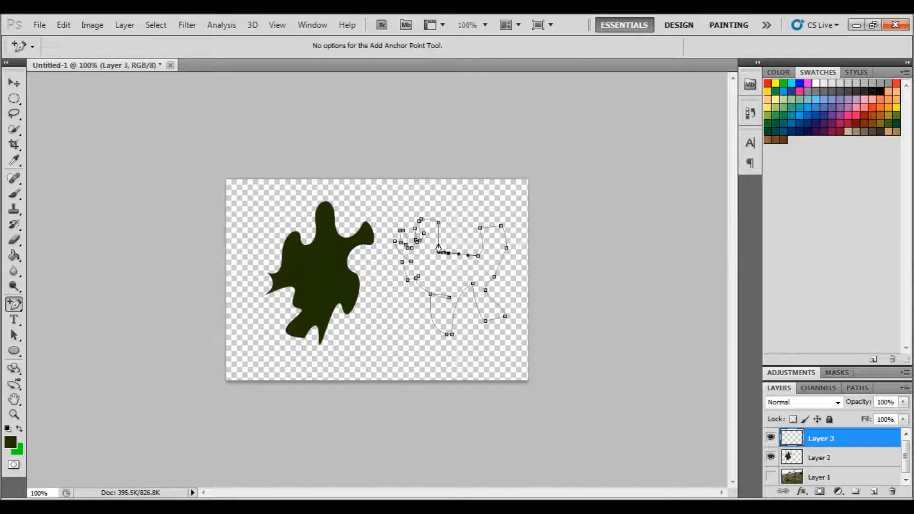
click(439, 237)
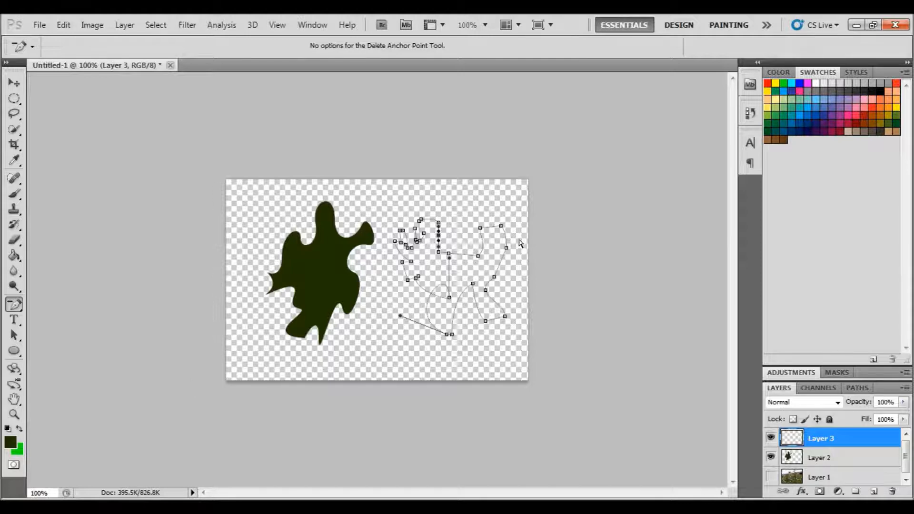
Delete the anchor points along the lower part of the new path and add one new anchor point at its bottom
click(17, 306)
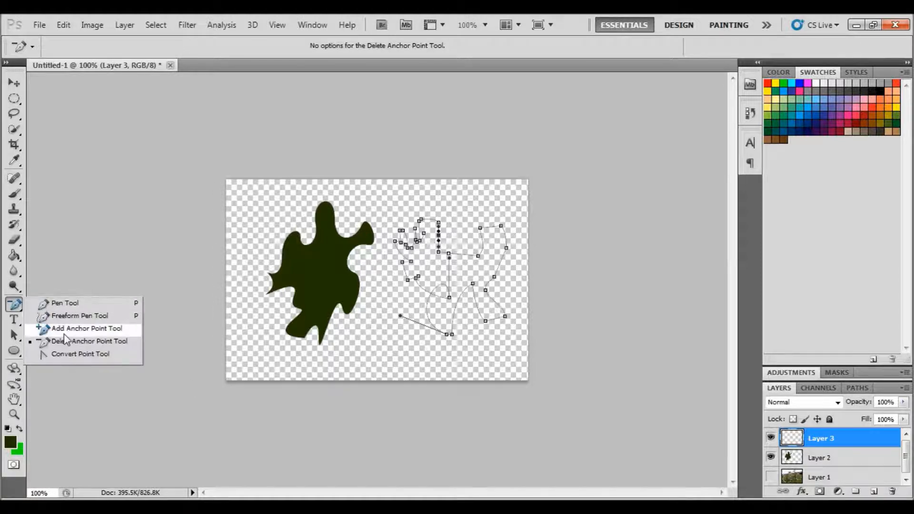
click(112, 343)
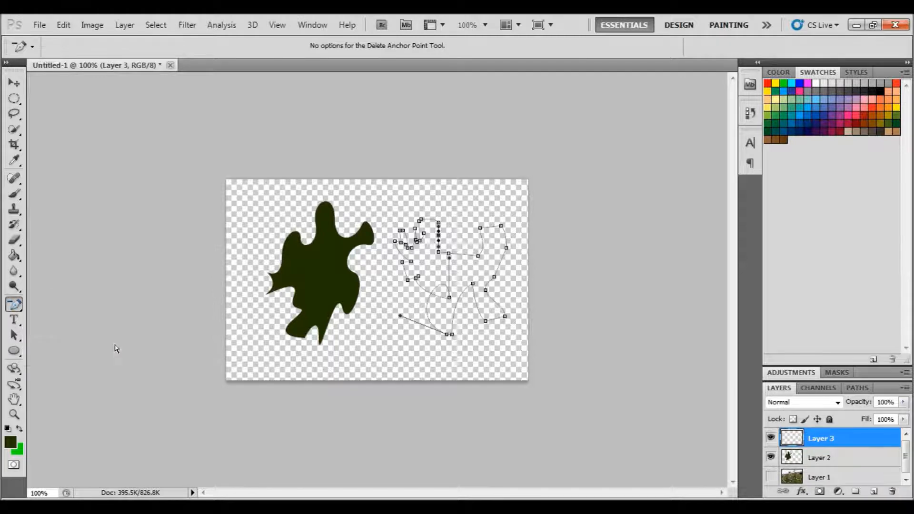
click(448, 300)
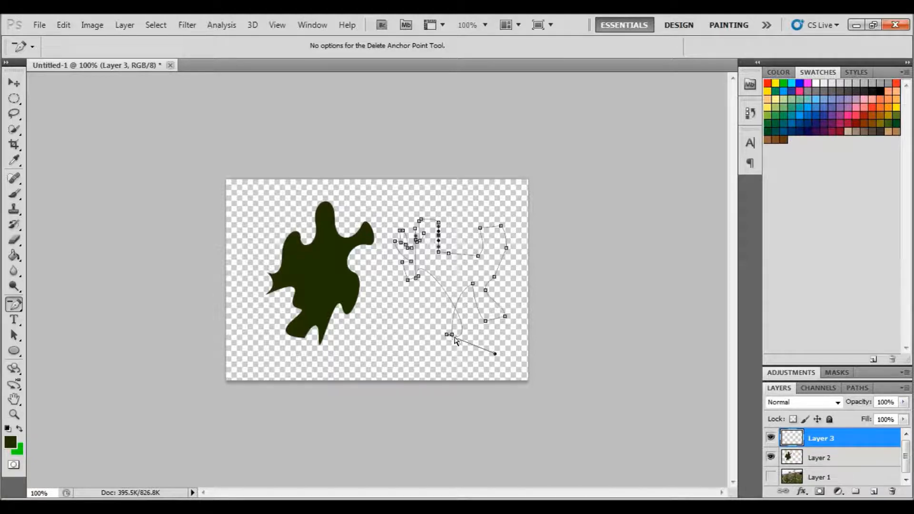
click(452, 335)
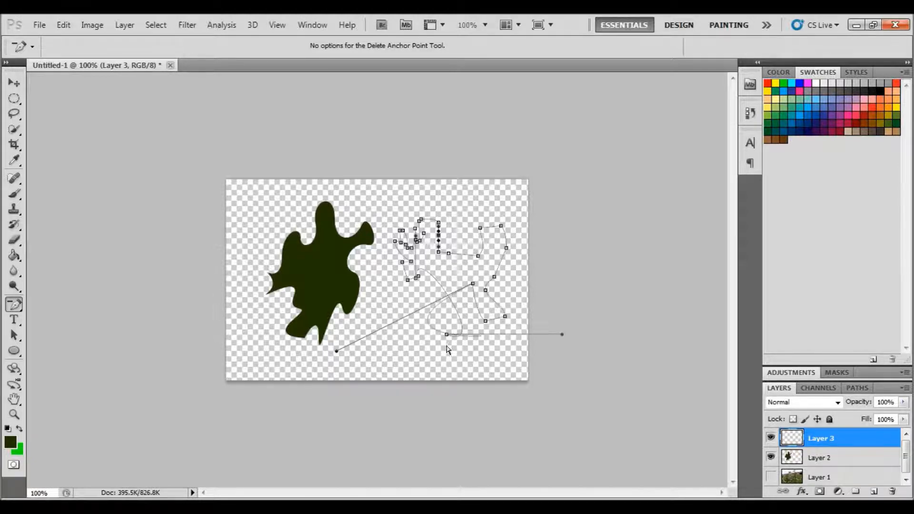
click(447, 335)
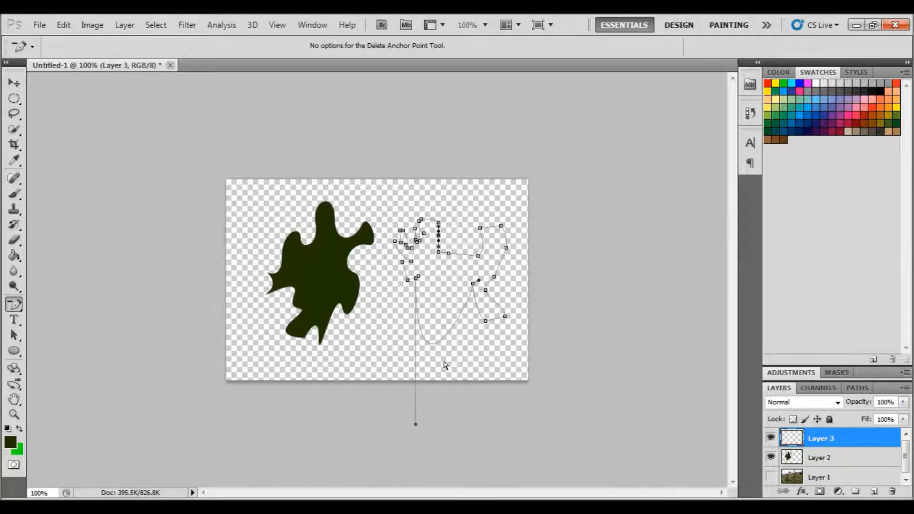
drag(14, 305, 38, 320)
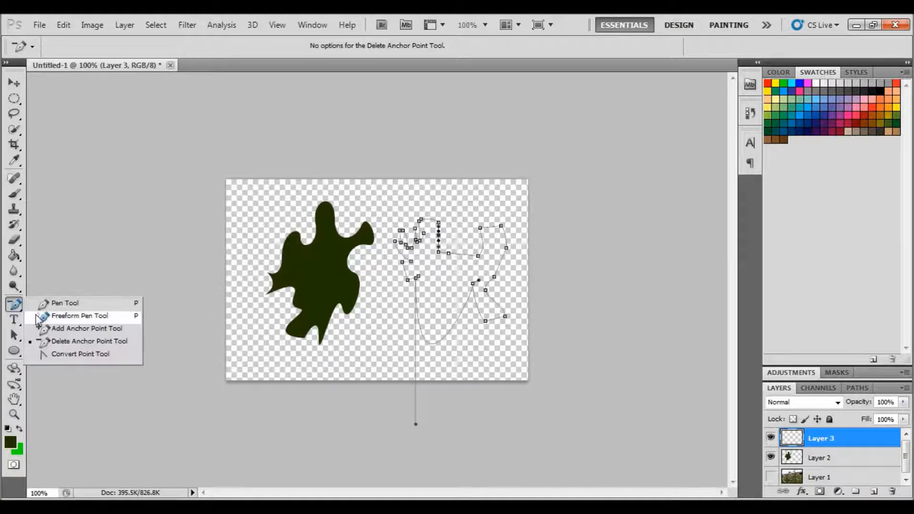
click(56, 332)
click(438, 343)
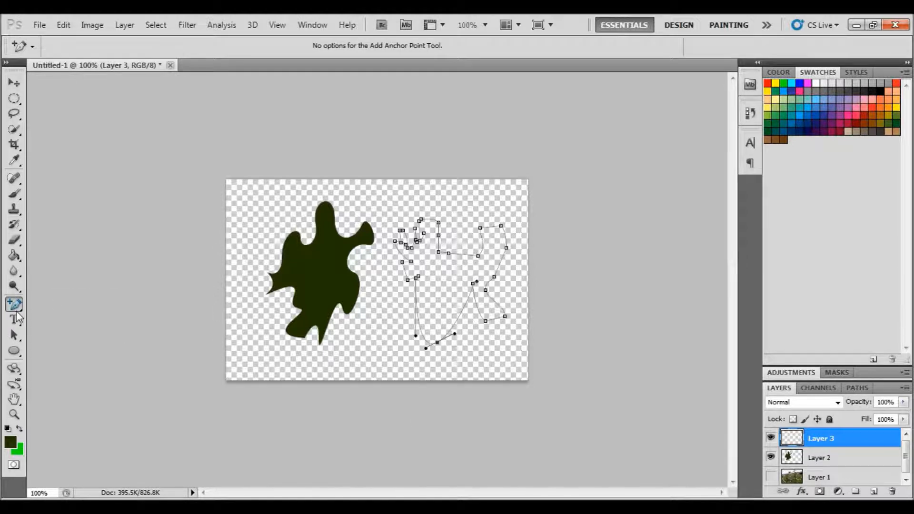
Turn the new bottom anchor point into a sharp corner point with the Convert Point Tool
click(14, 306)
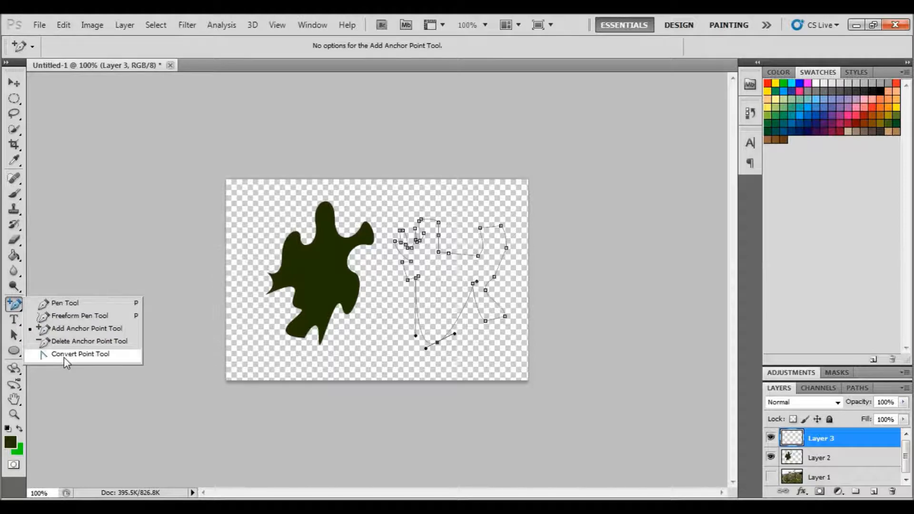
click(63, 356)
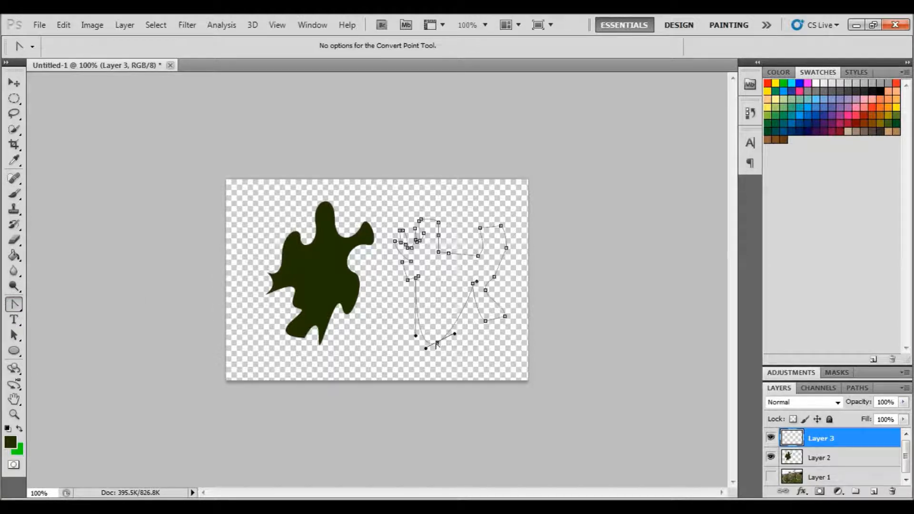
drag(436, 343, 445, 298)
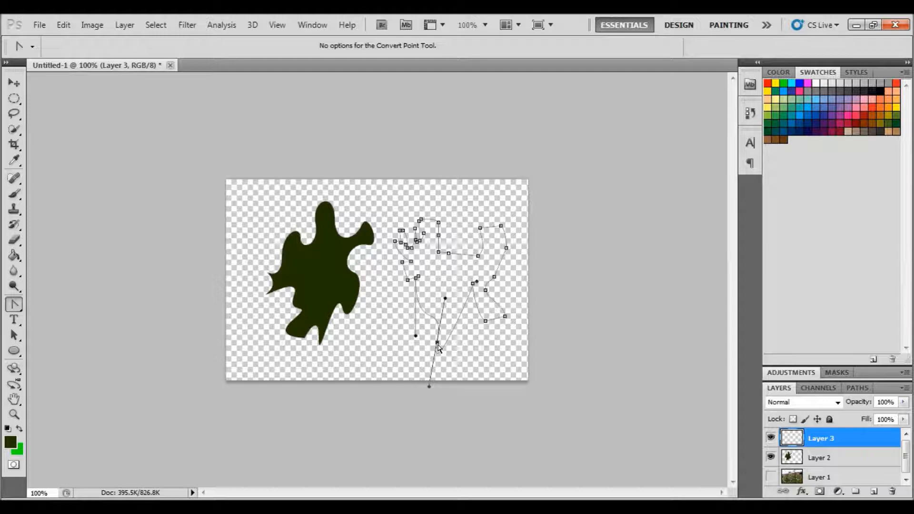
click(437, 344)
Try making a selection from the work path with a 20 pixel feather radius, and undo it
click(858, 388)
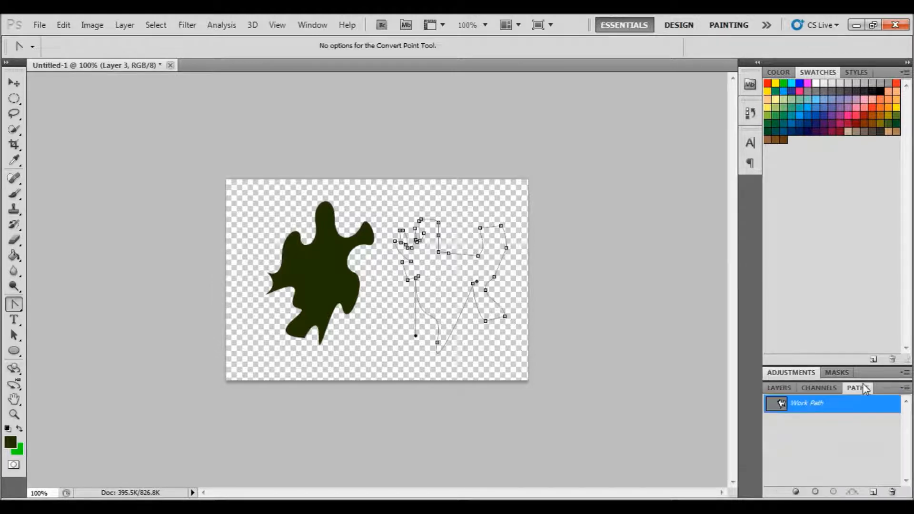
right_click(808, 403)
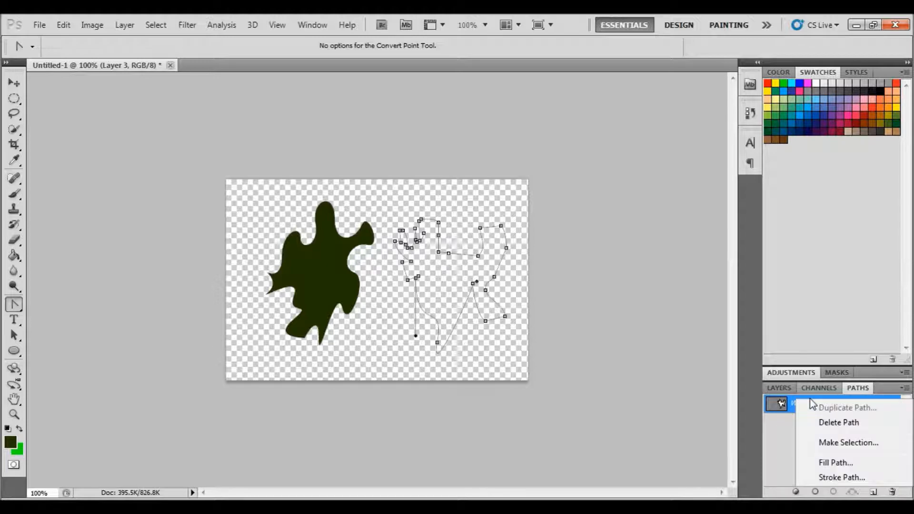
click(857, 443)
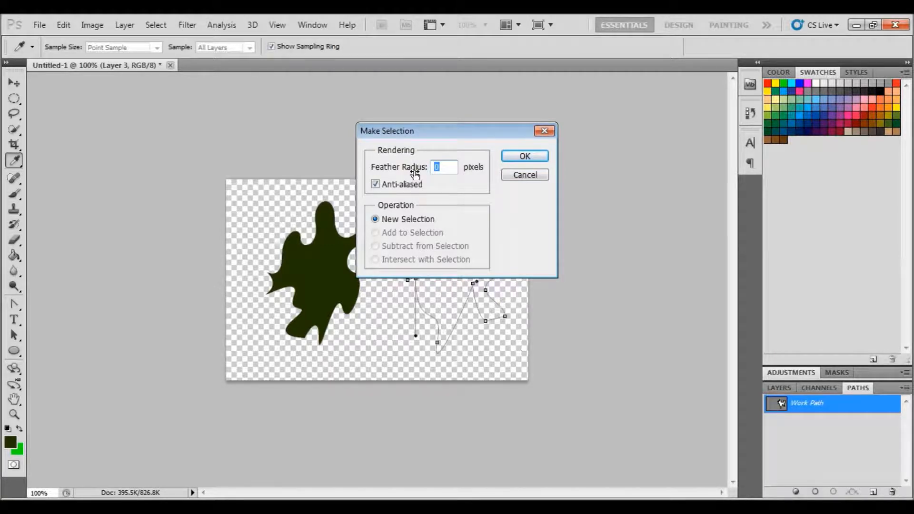
text(20)
click(533, 157)
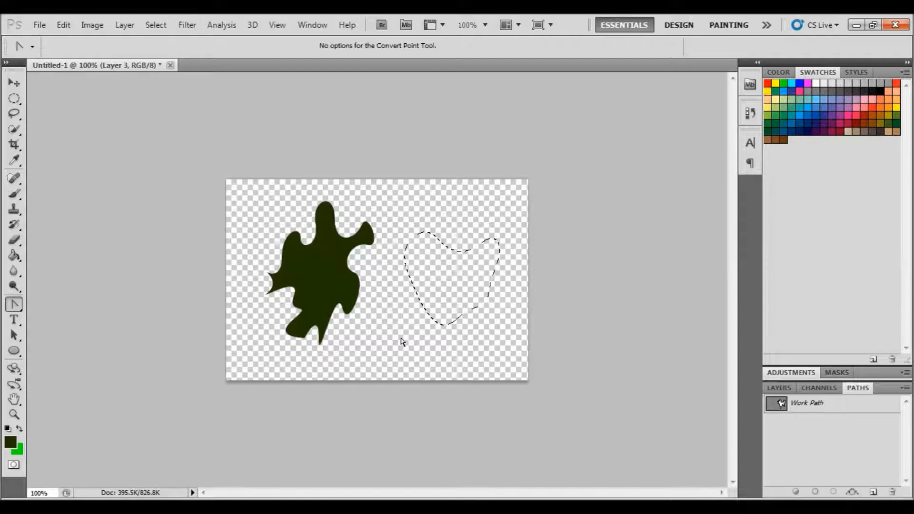
click(65, 25)
click(105, 66)
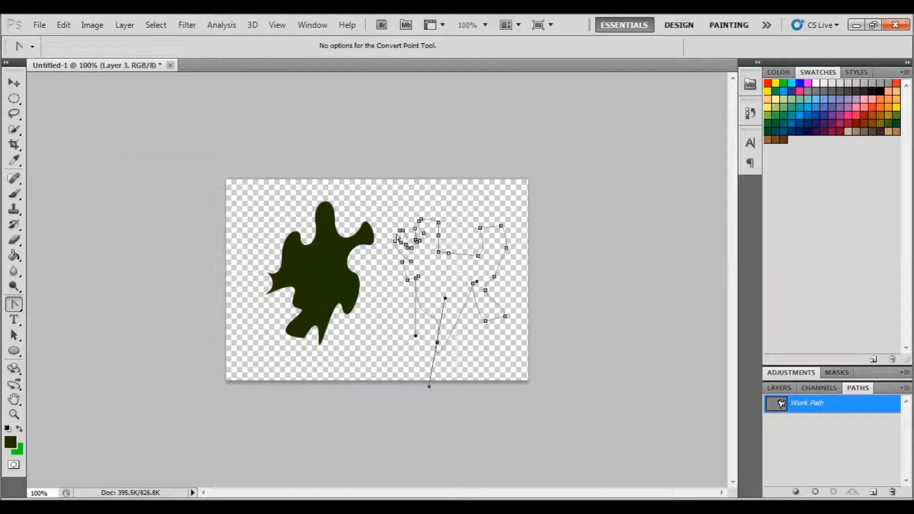
Make a selection from the work path with a feather radius of 0 pixels
right_click(810, 412)
click(840, 452)
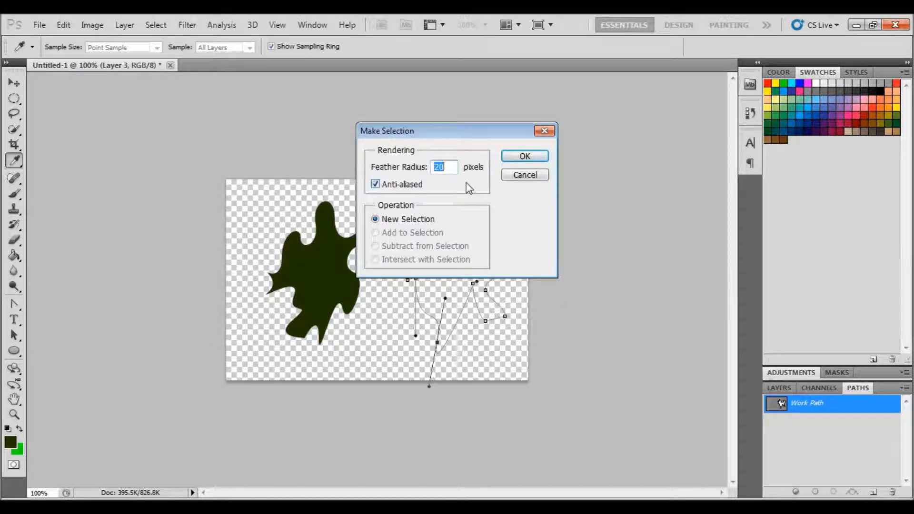
text(0)
click(526, 156)
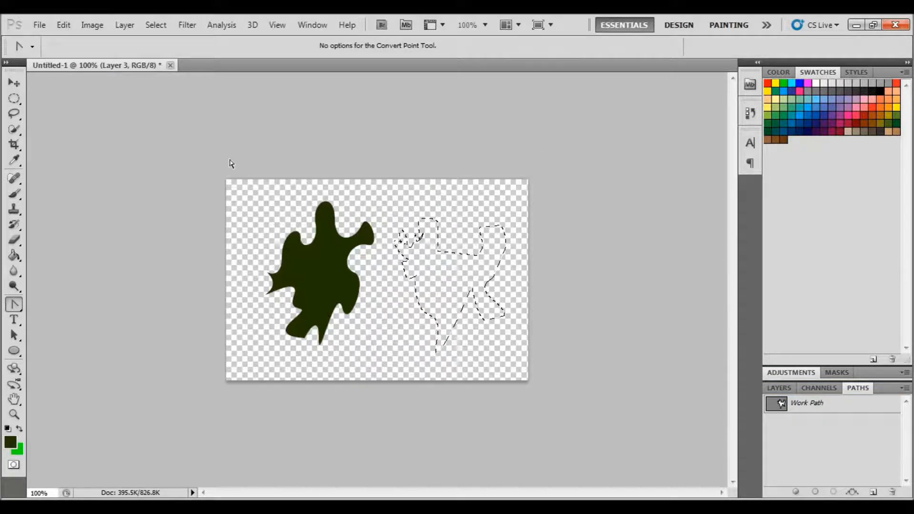
Make a new selection from the work path with a feather radius of 20 pixels
right_click(811, 406)
click(846, 450)
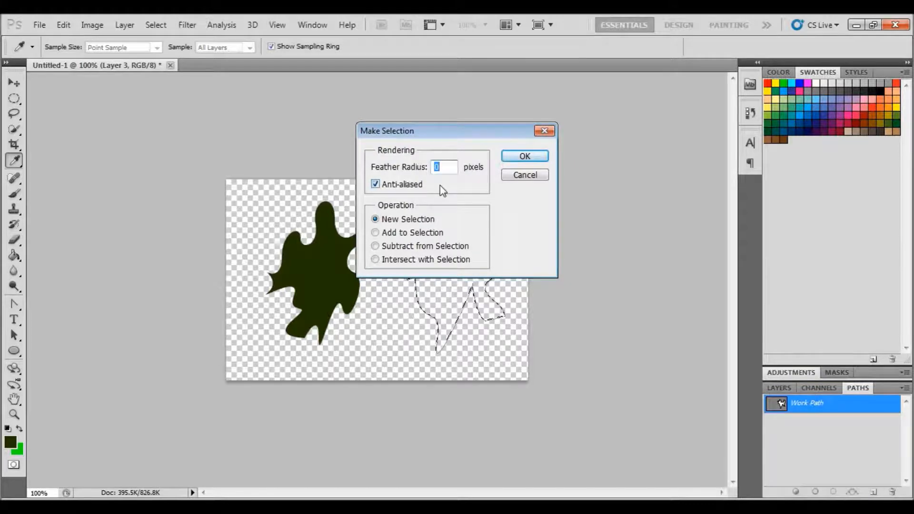
text(20)
click(524, 156)
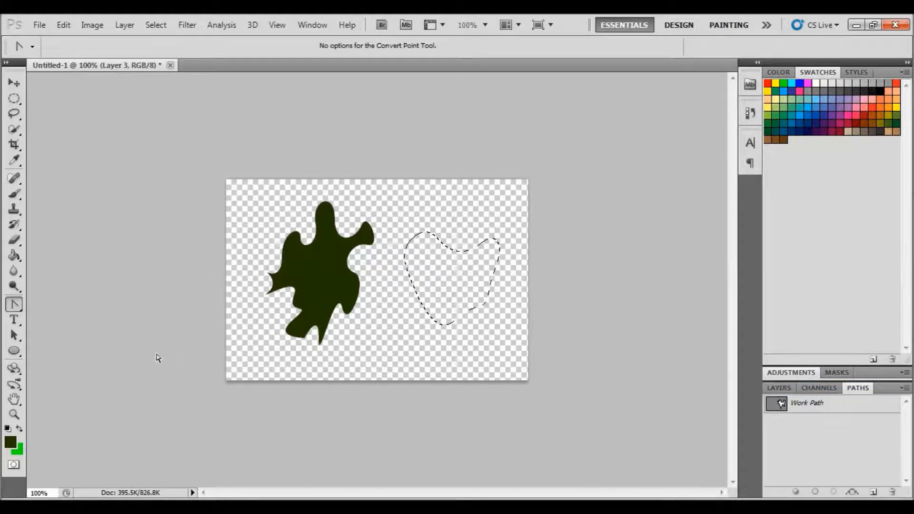
Fill the feathered selection with the dark green foreground color using the Paint Bucket, then deselect
click(14, 259)
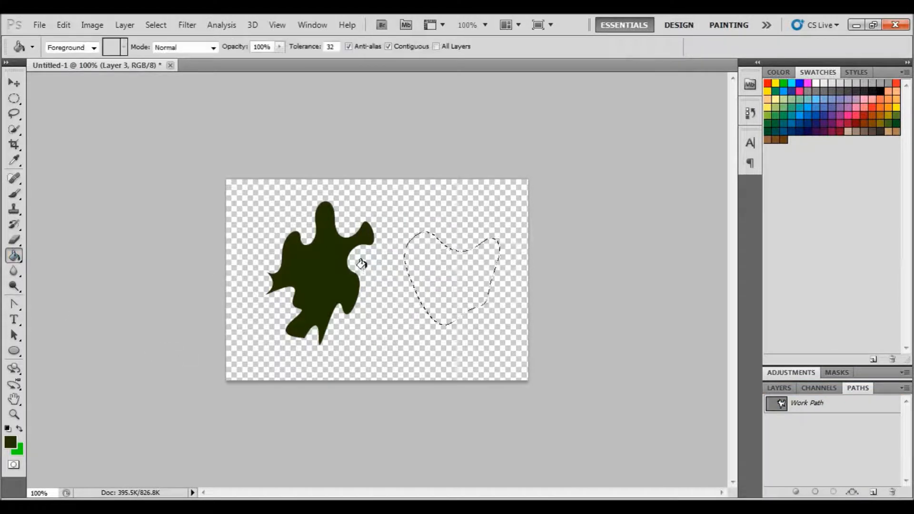
click(395, 271)
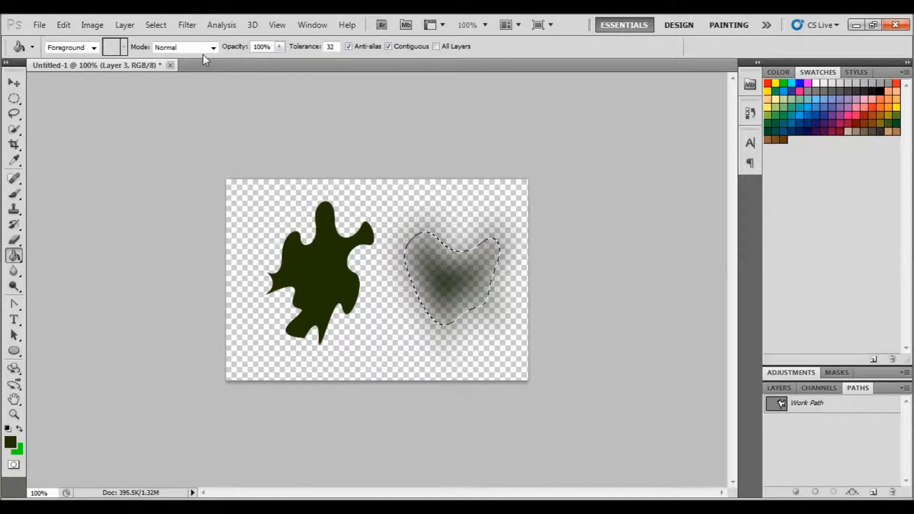
click(155, 25)
click(164, 49)
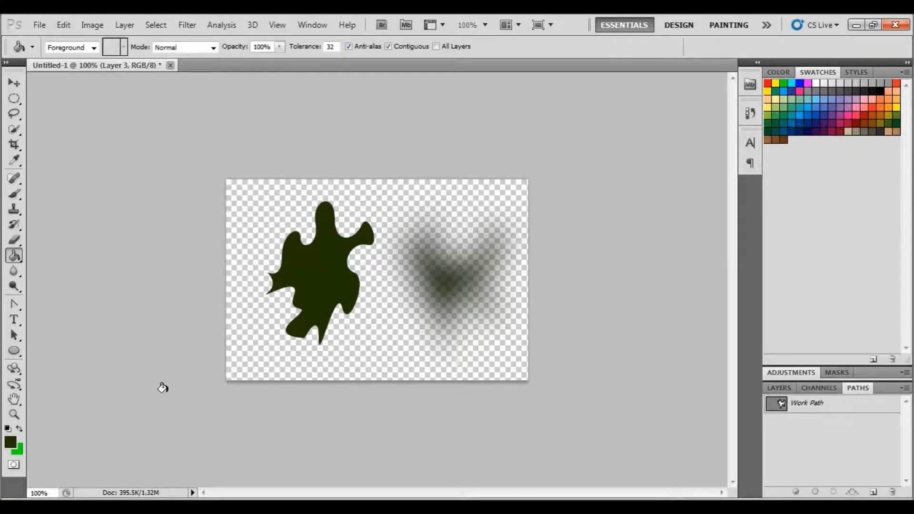
Select Layer 1 and add a new empty layer directly above it
click(781, 387)
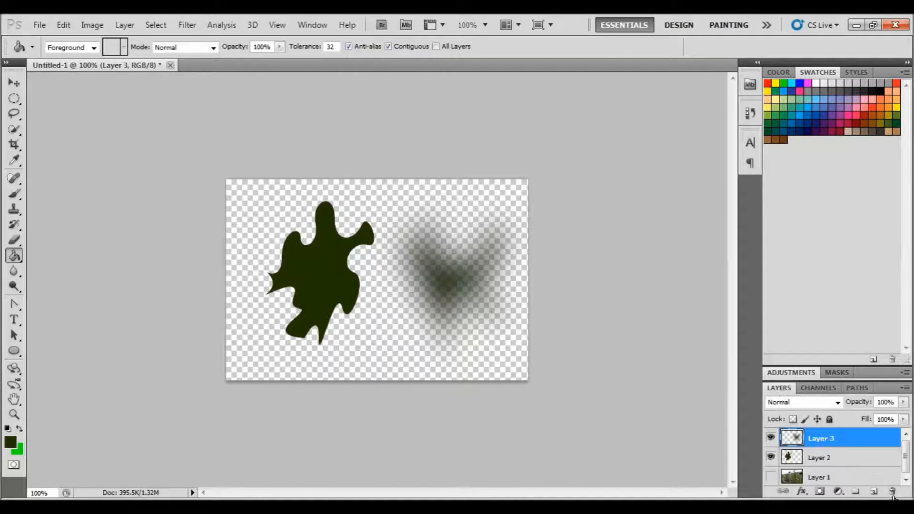
click(818, 478)
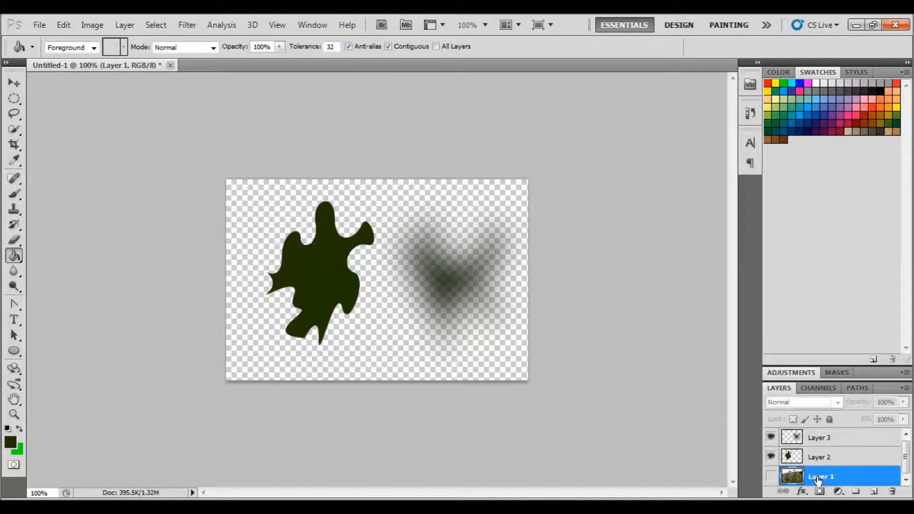
click(873, 491)
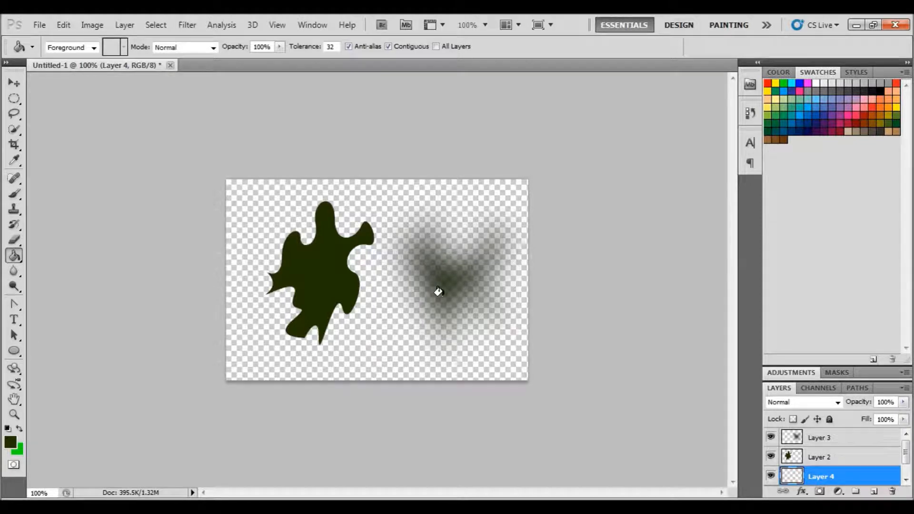
Set the foreground color to light gray b4b4b4 and fill the new layer with the Paint Bucket
click(10, 442)
click(281, 179)
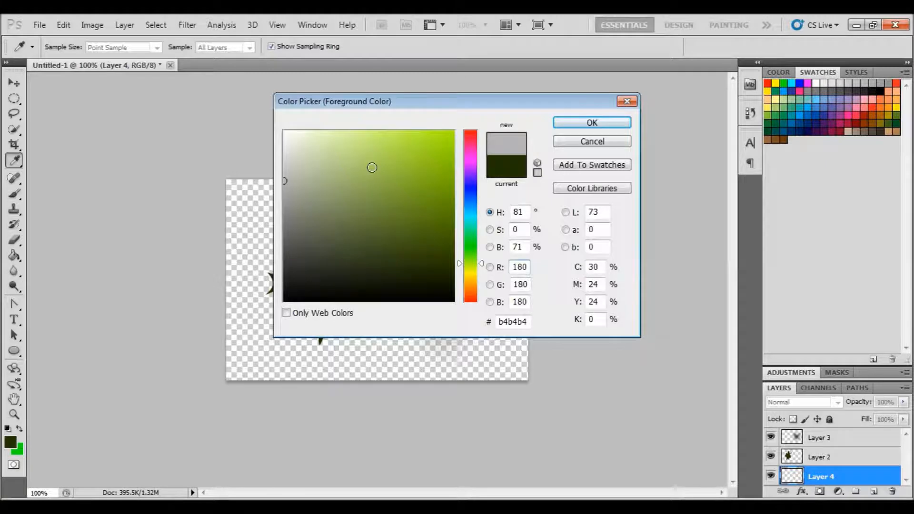
click(575, 123)
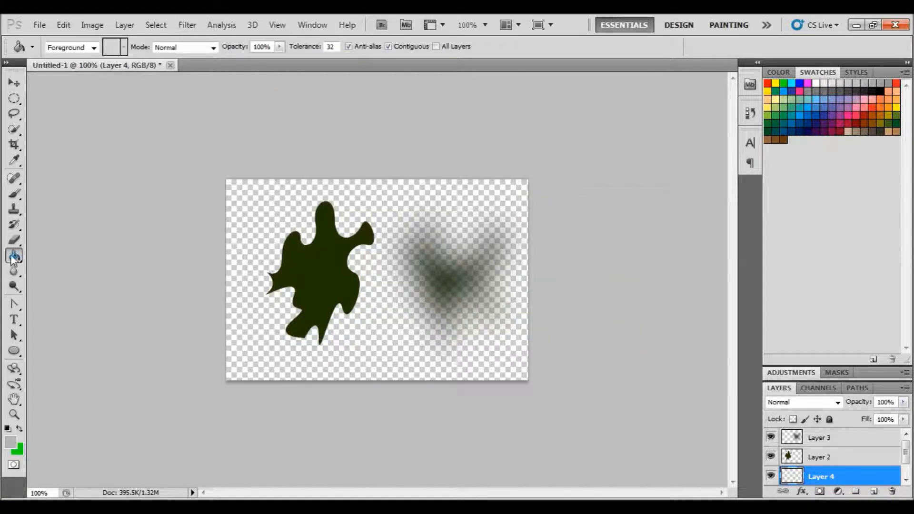
click(238, 207)
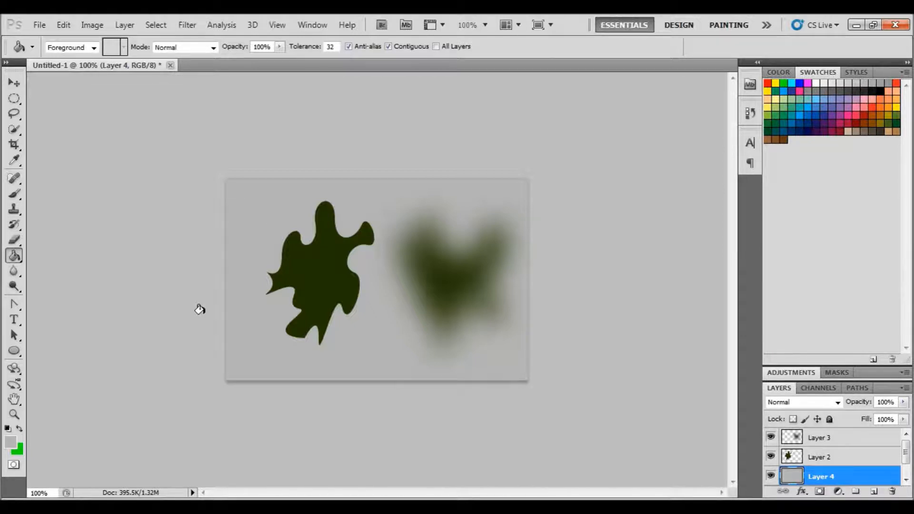
Hide the gray background, leaf and feathered-leaf layers so only the bicycle photo on Layer 1 shows
click(22, 307)
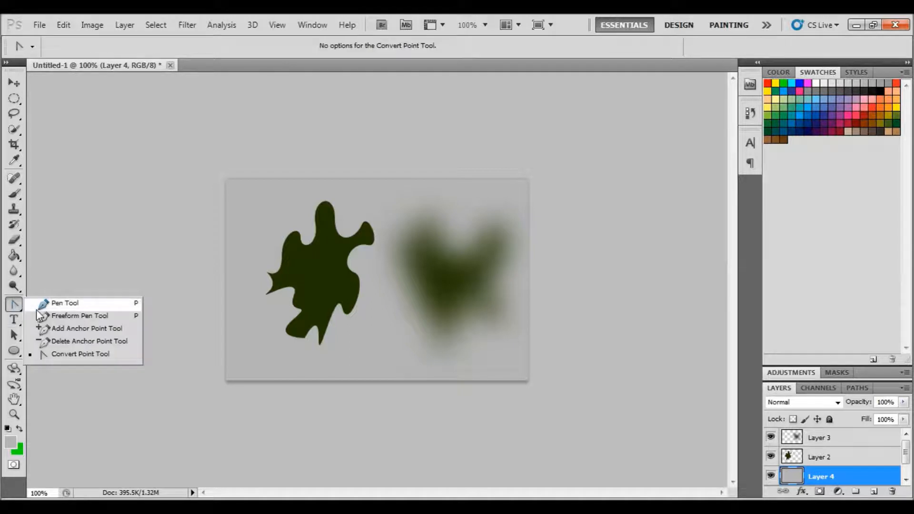
click(71, 328)
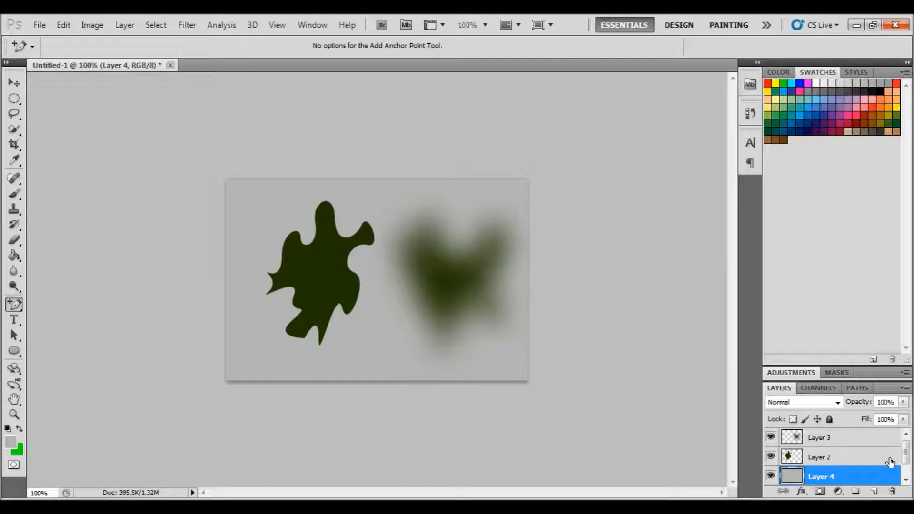
scroll(904, 448, down, 1)
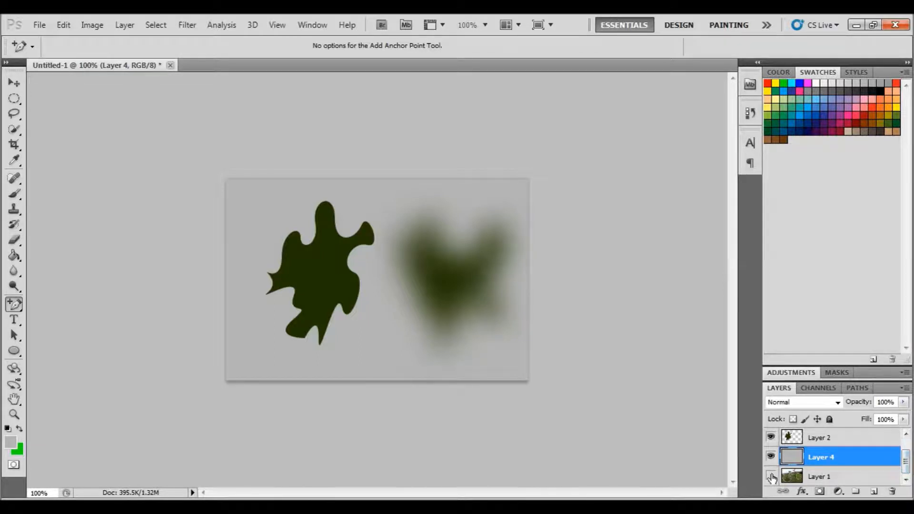
click(770, 457)
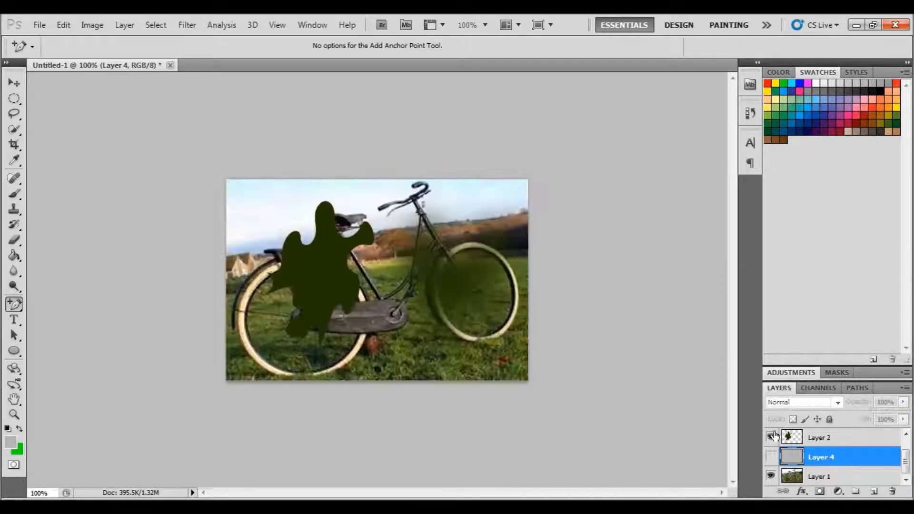
click(771, 436)
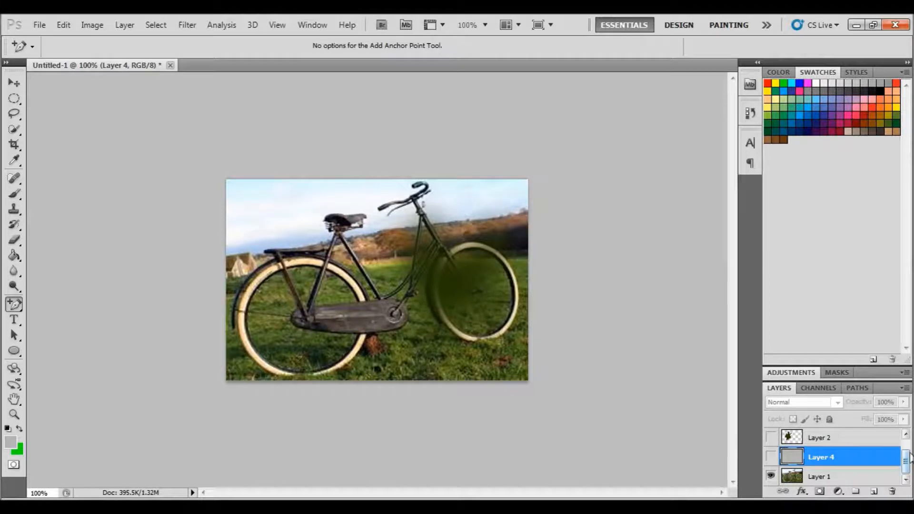
scroll(905, 455, up, 1)
click(770, 437)
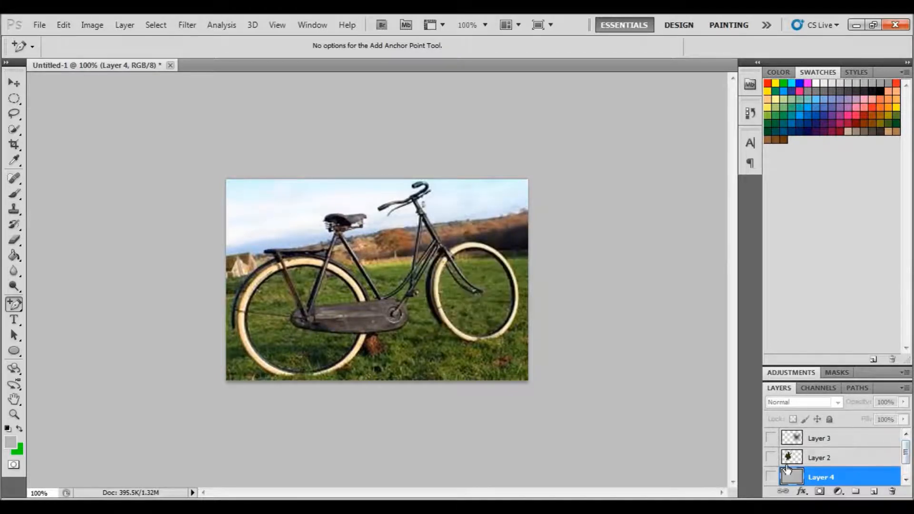
drag(909, 459, 911, 466)
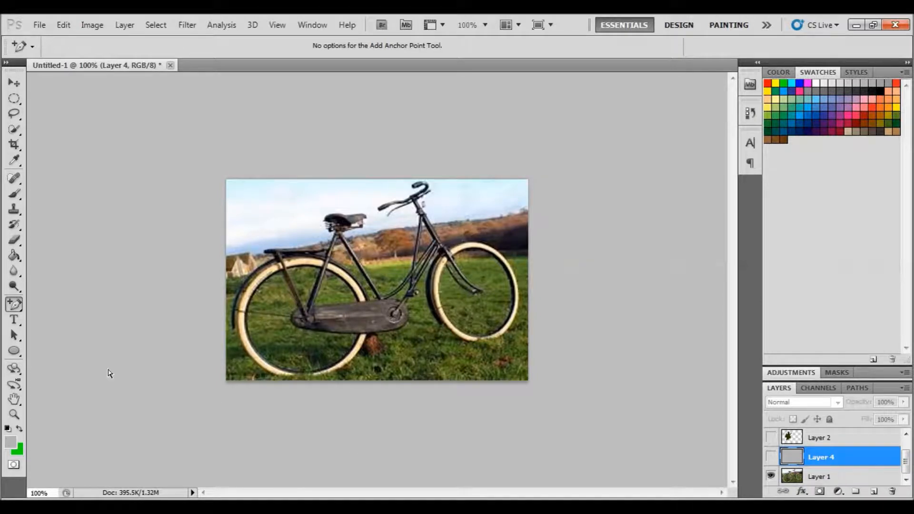
Draw a closed Pen path roughly around the bicycle with straight and curved anchor points
drag(17, 310, 81, 301)
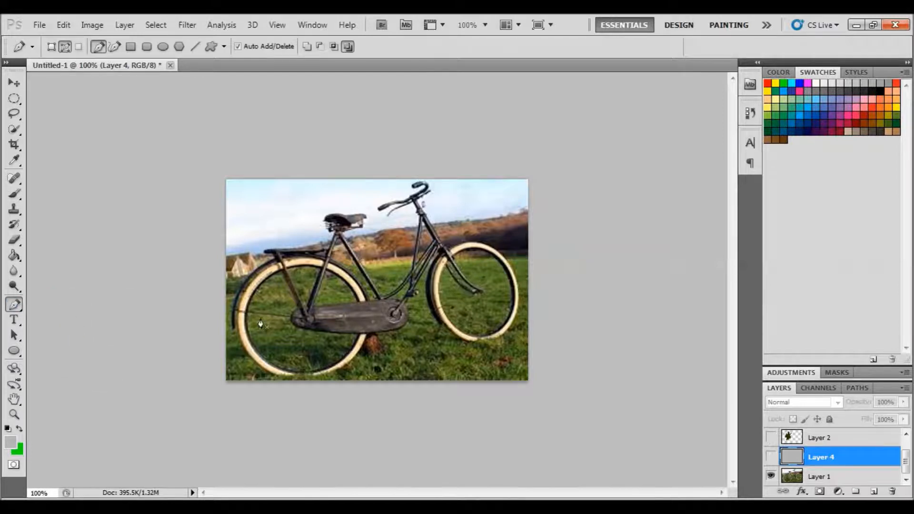
drag(258, 319, 264, 328)
click(293, 271)
drag(328, 223, 346, 231)
click(367, 203)
click(389, 226)
click(421, 219)
click(452, 205)
click(468, 212)
click(494, 236)
drag(506, 267, 487, 324)
click(433, 342)
click(386, 360)
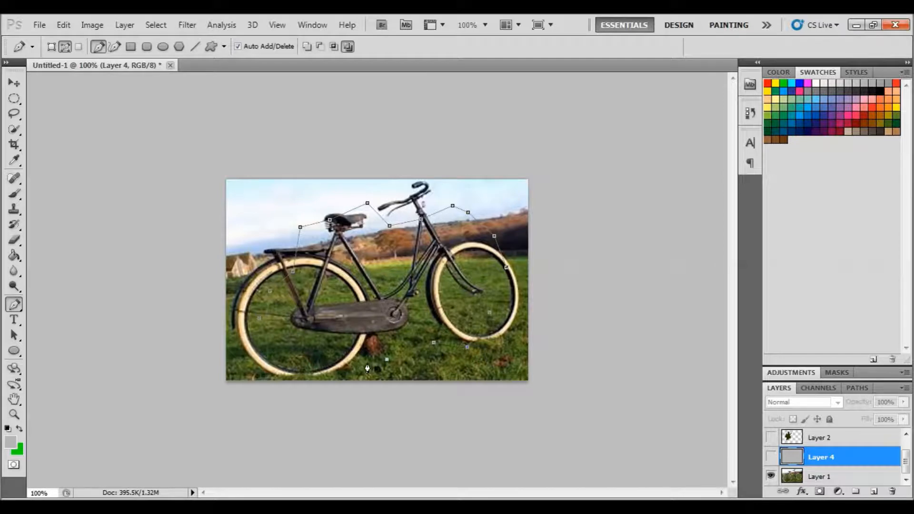
click(330, 358)
click(265, 362)
click(259, 317)
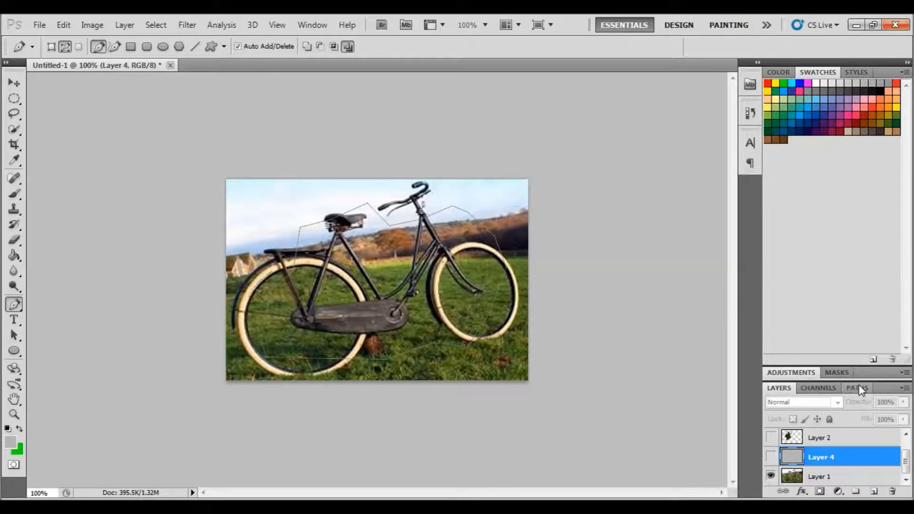
Select Layer 1 and make a new selection from the work path with a feather radius of 0 pixels
click(835, 477)
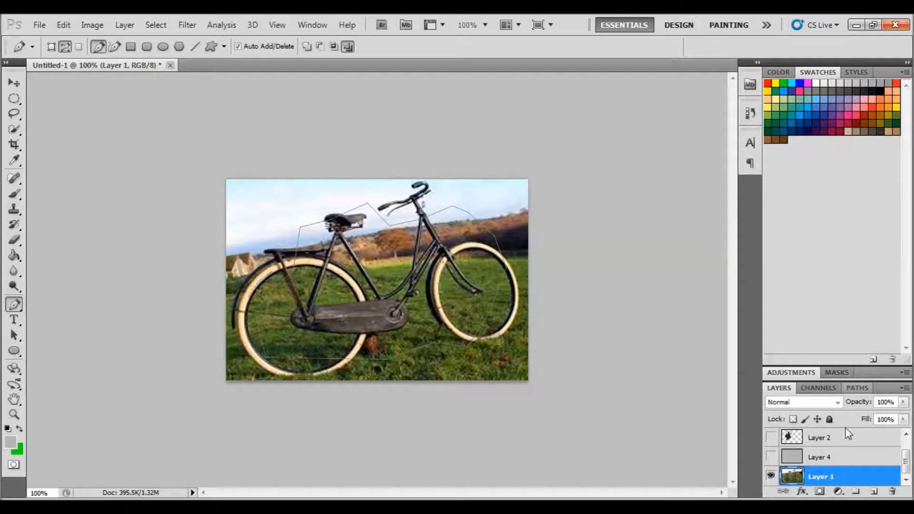
click(856, 390)
right_click(816, 404)
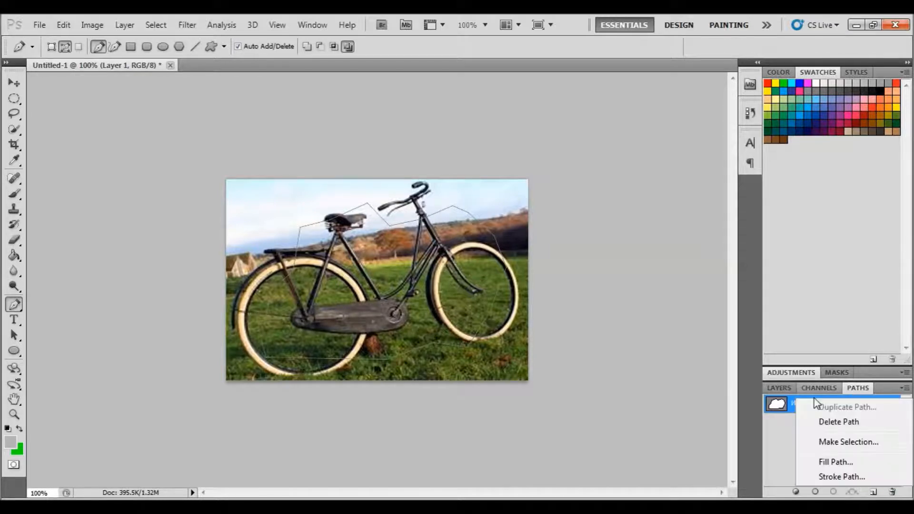
click(847, 443)
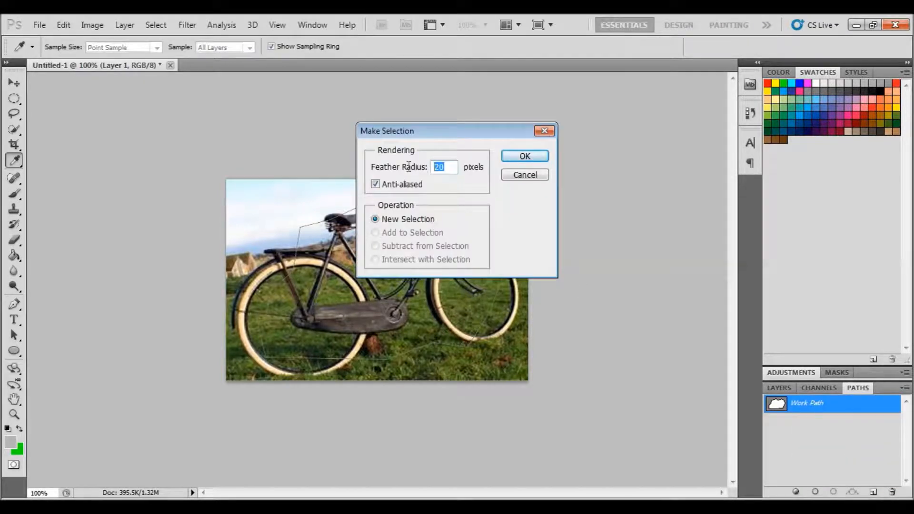
text(0)
click(524, 157)
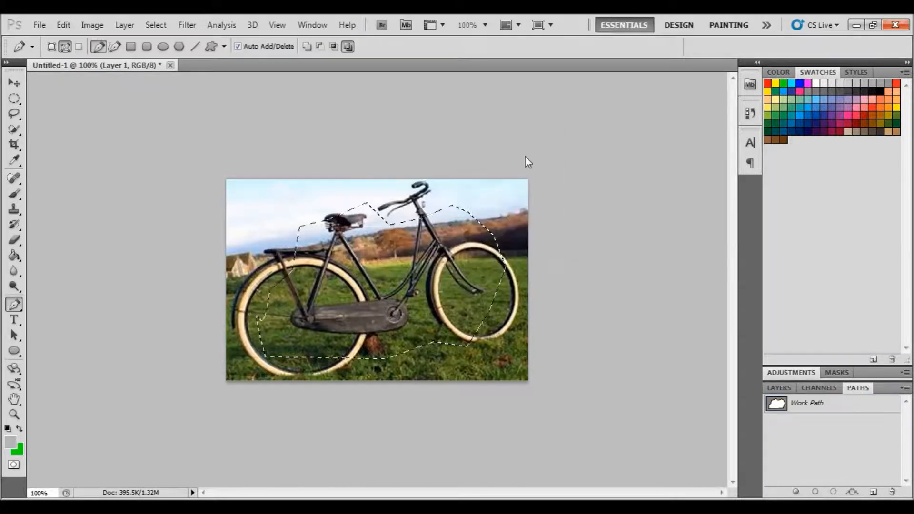
Copy Merged the bicycle selection, select Layer 2 and paste it as a new layer above
click(64, 26)
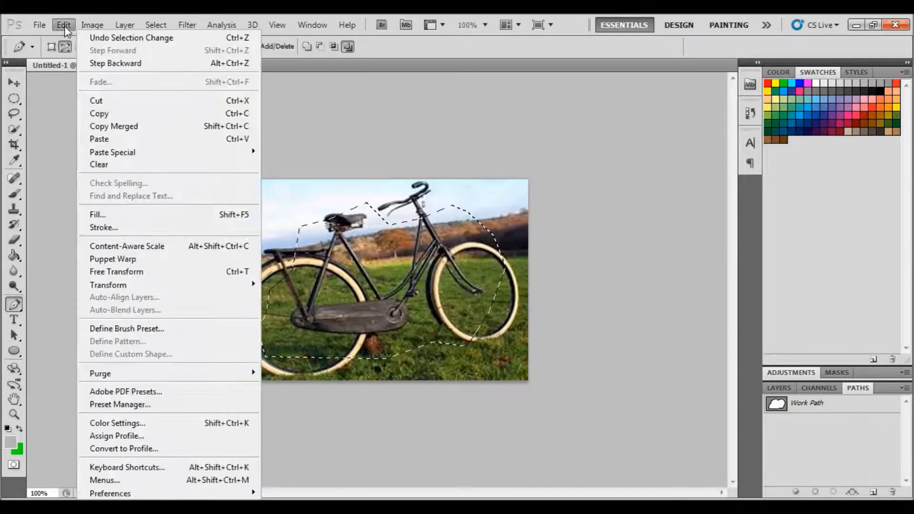
click(113, 126)
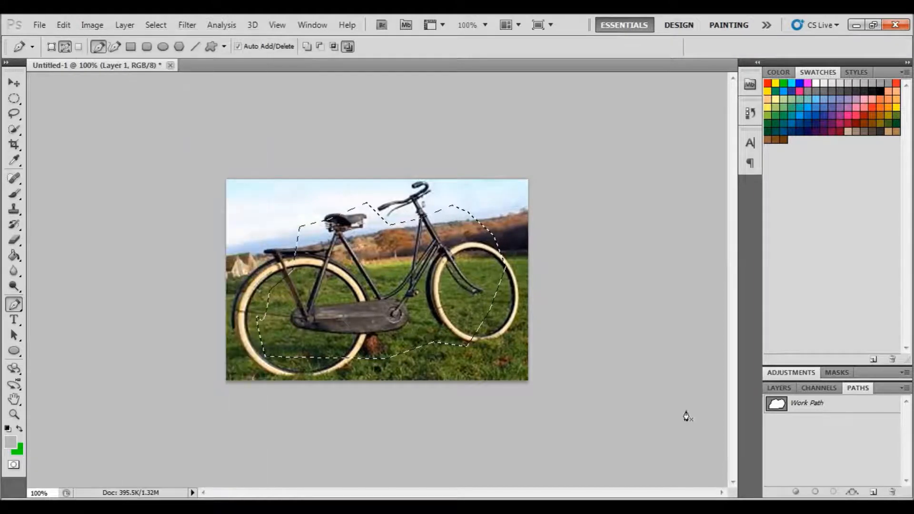
click(778, 388)
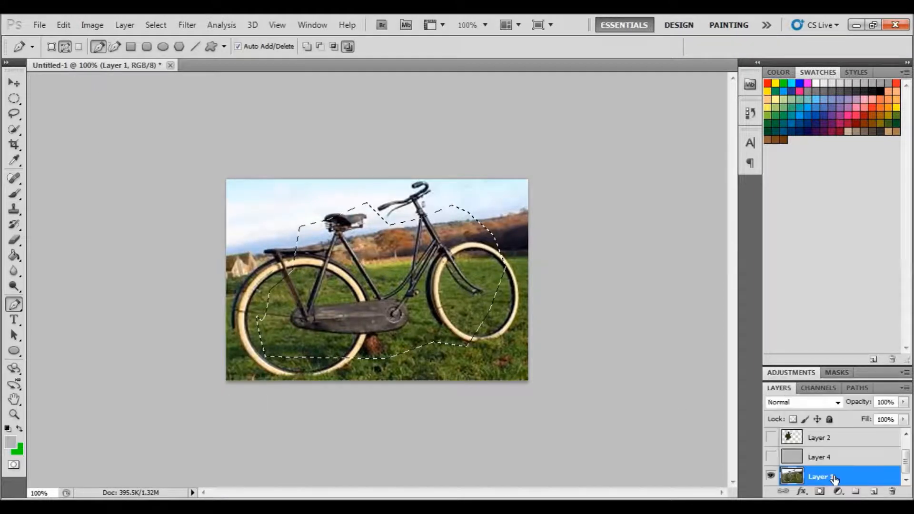
click(796, 437)
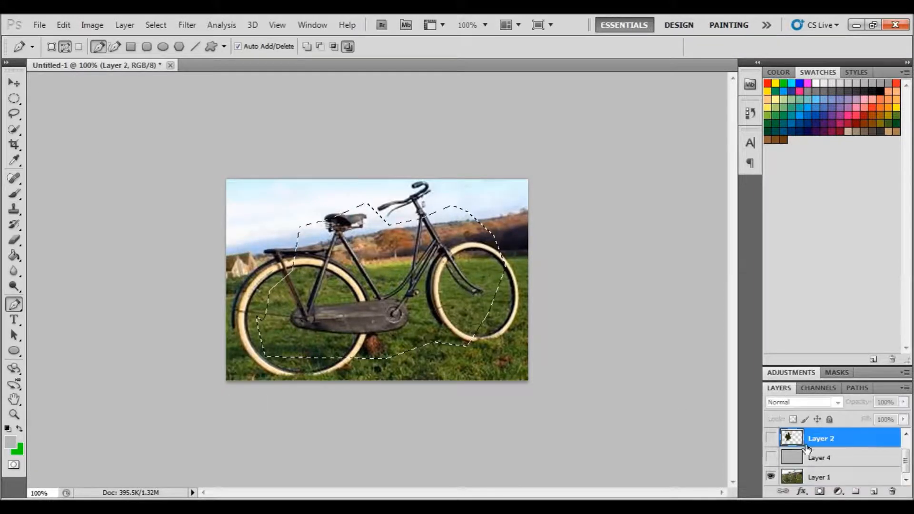
click(65, 24)
click(106, 137)
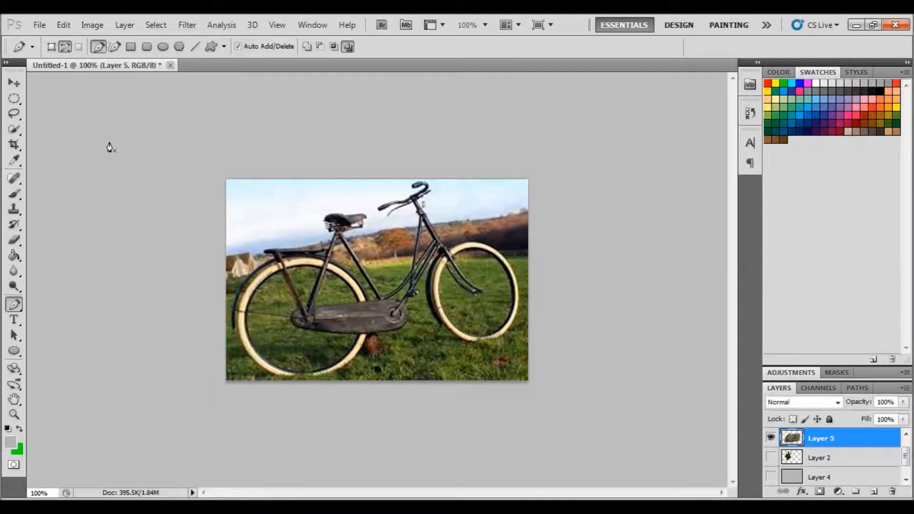
Toggle the photo and gray layers' visibility to preview the pasted bicycle cutout, then reselect Layer 1
click(905, 479)
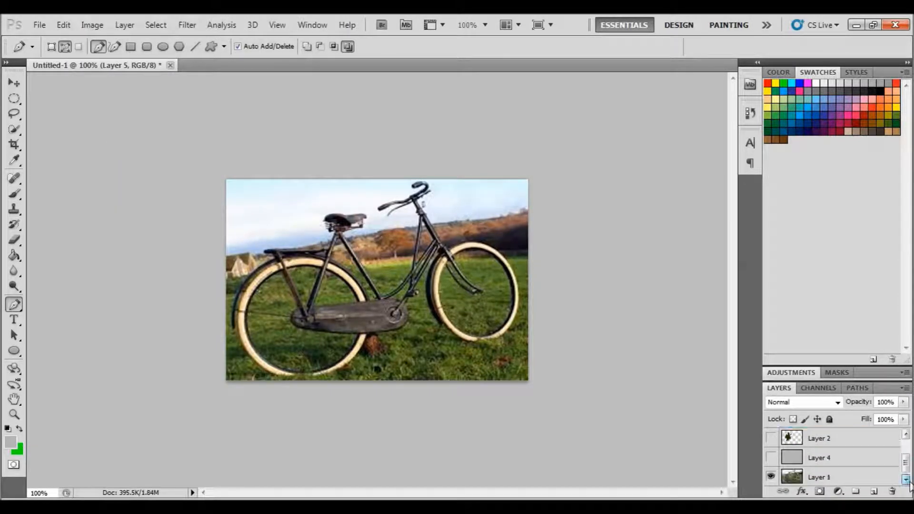
click(770, 477)
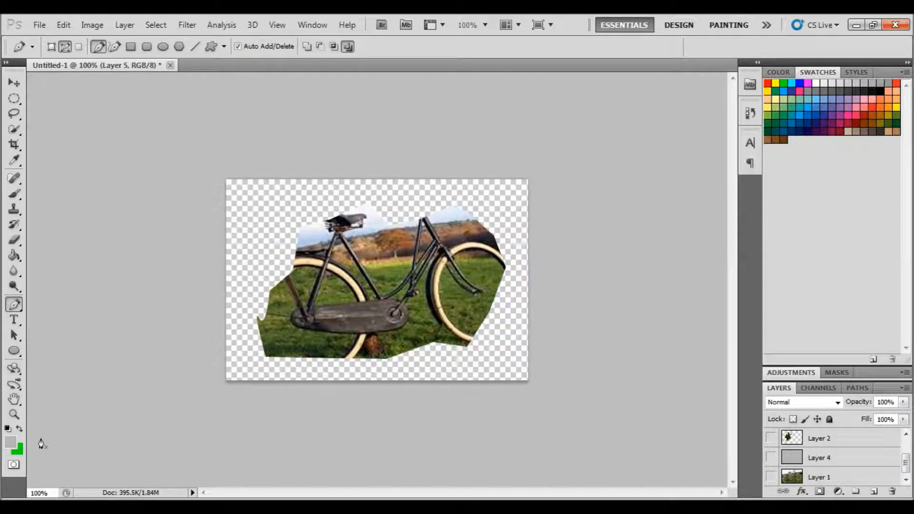
click(770, 457)
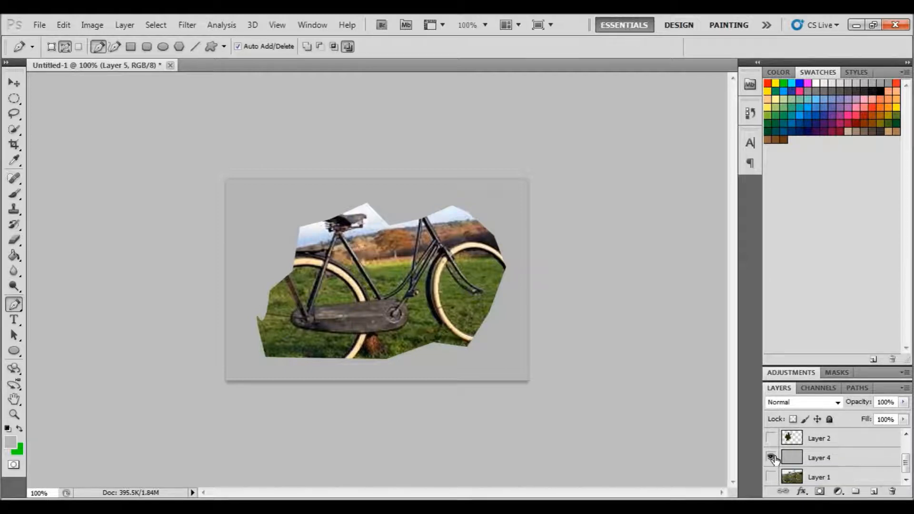
click(771, 458)
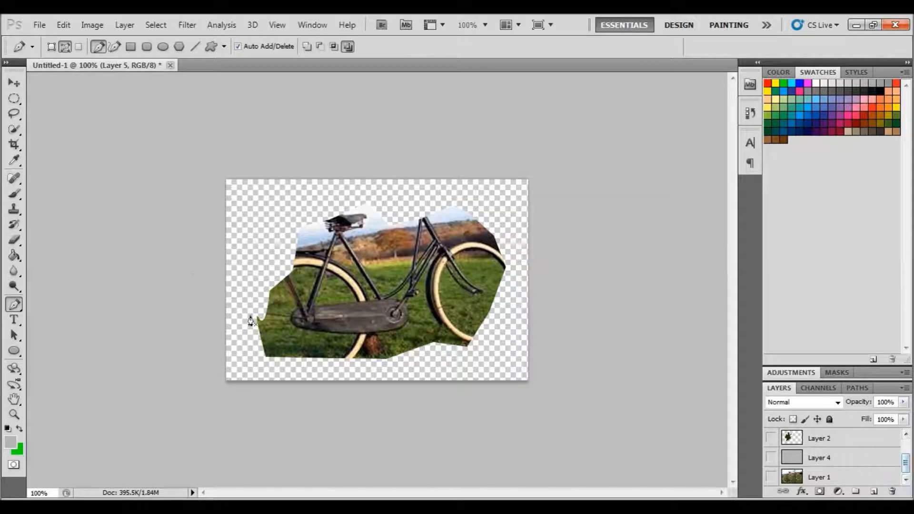
click(803, 476)
click(771, 476)
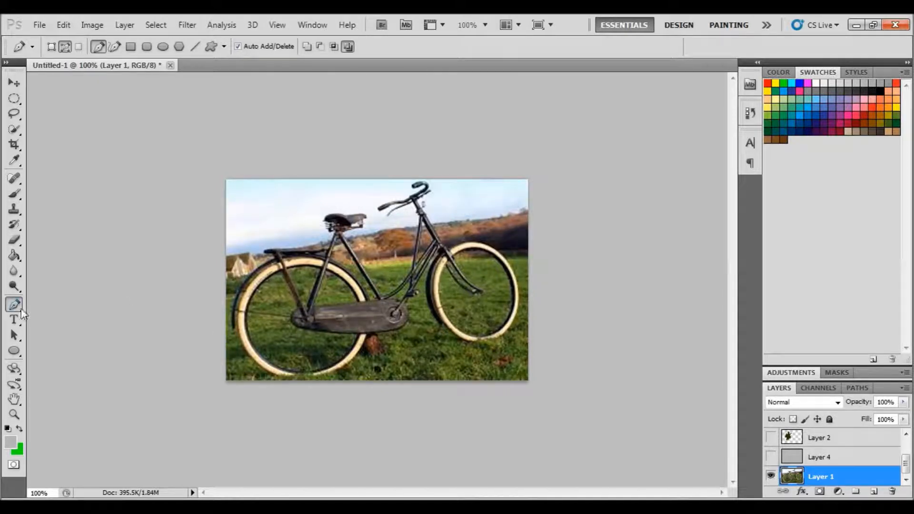
Switch to the Pen tool and draw a second closed path around the bicycle
click(14, 307)
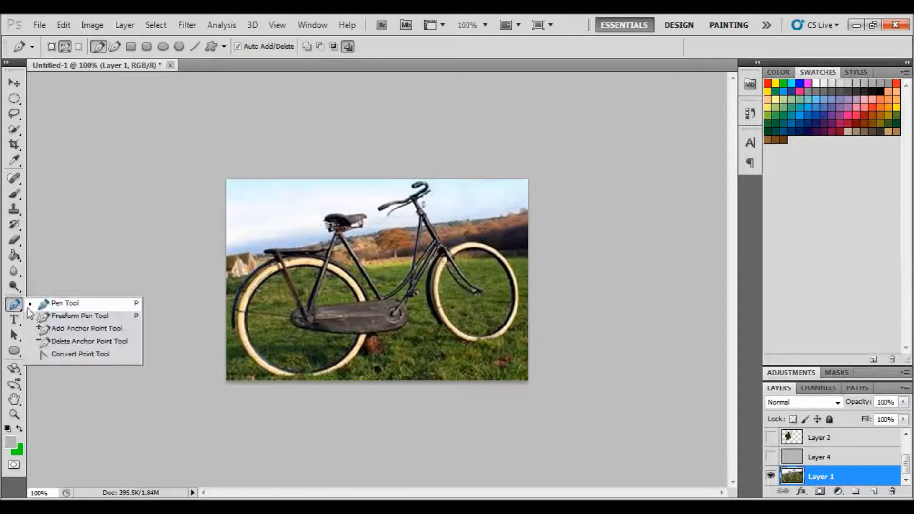
click(55, 307)
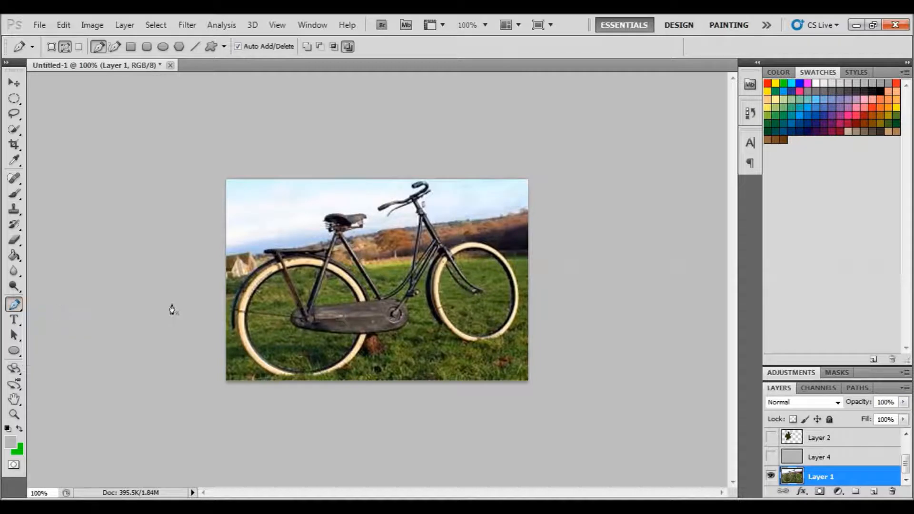
click(265, 278)
click(306, 235)
click(320, 254)
click(365, 202)
click(371, 215)
click(410, 207)
click(448, 204)
drag(495, 257, 499, 329)
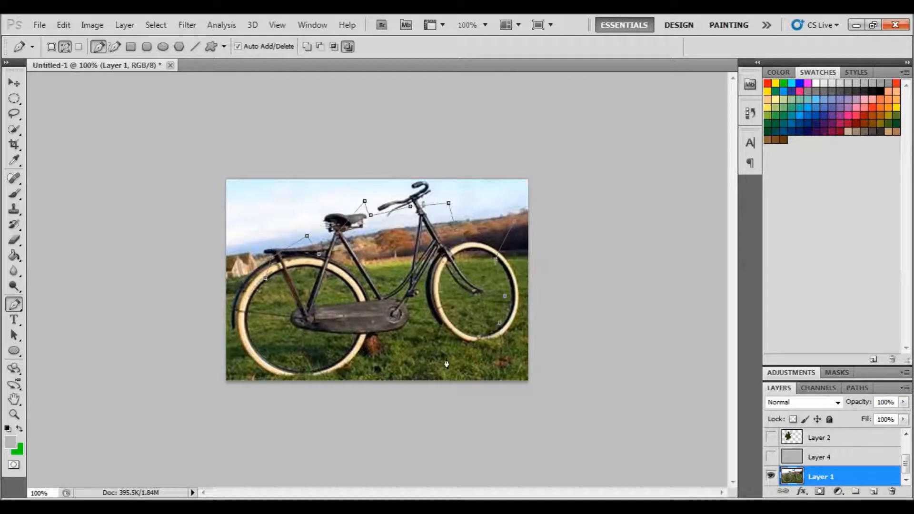
click(383, 354)
click(315, 350)
click(271, 340)
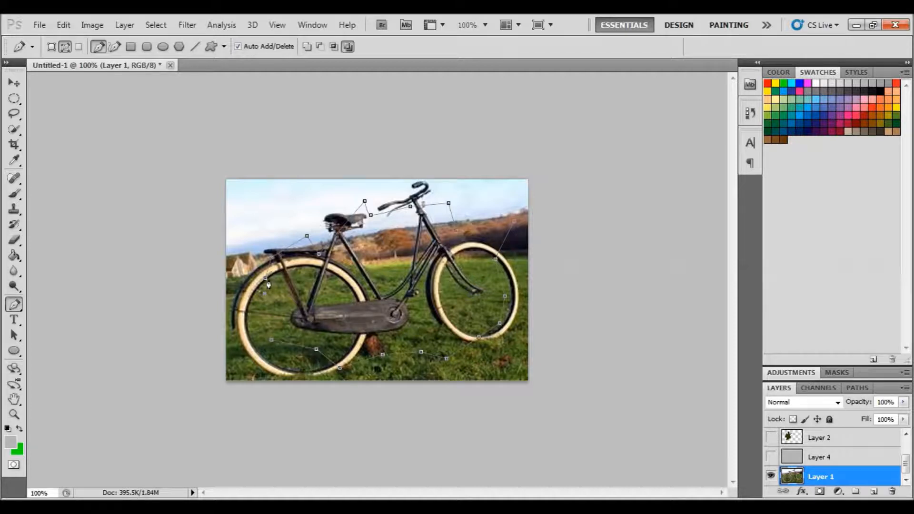
click(266, 281)
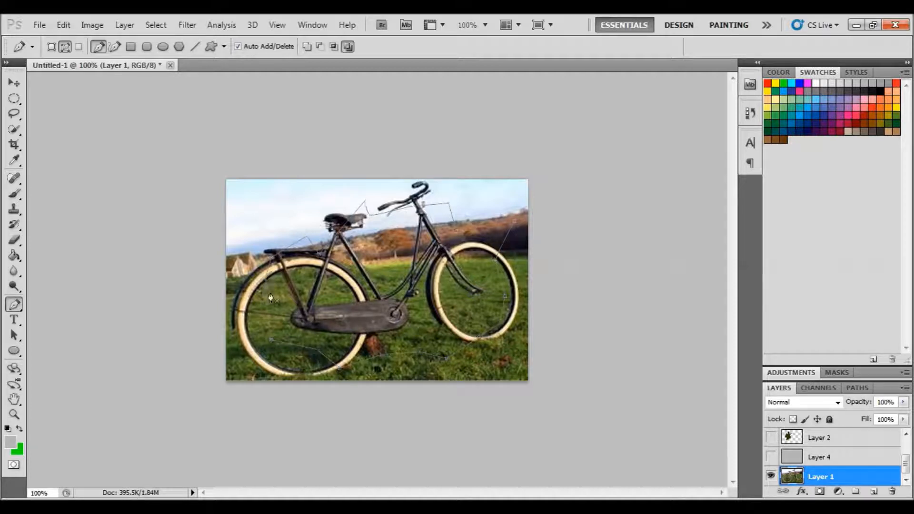
Make a new selection from the new work path with a feather radius of 2 pixels
click(857, 388)
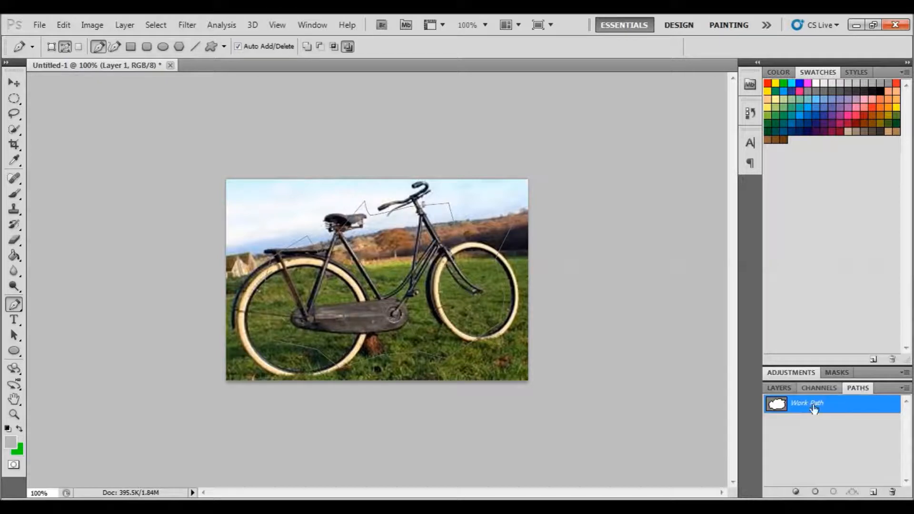
right_click(816, 409)
click(844, 446)
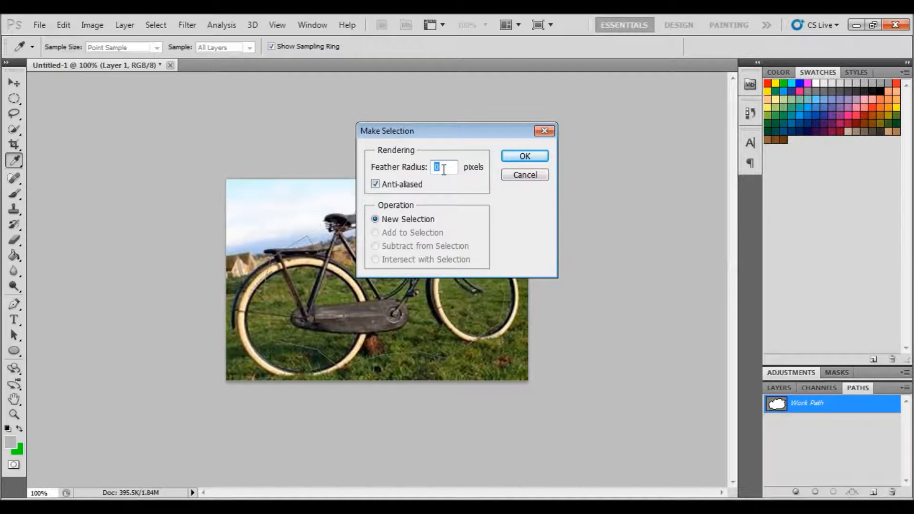
text(25)
click(523, 156)
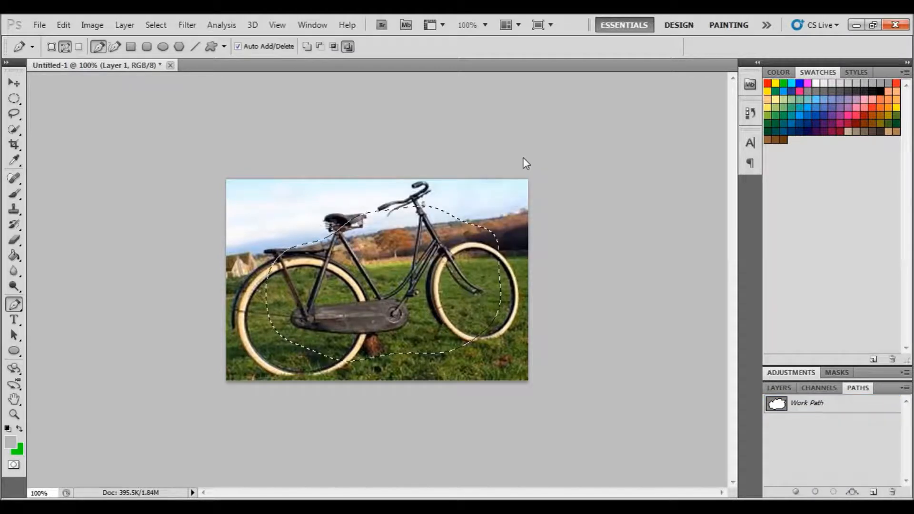
Copy Merged the feathered bicycle selection, select Layer 2 and paste it as a new layer
click(63, 24)
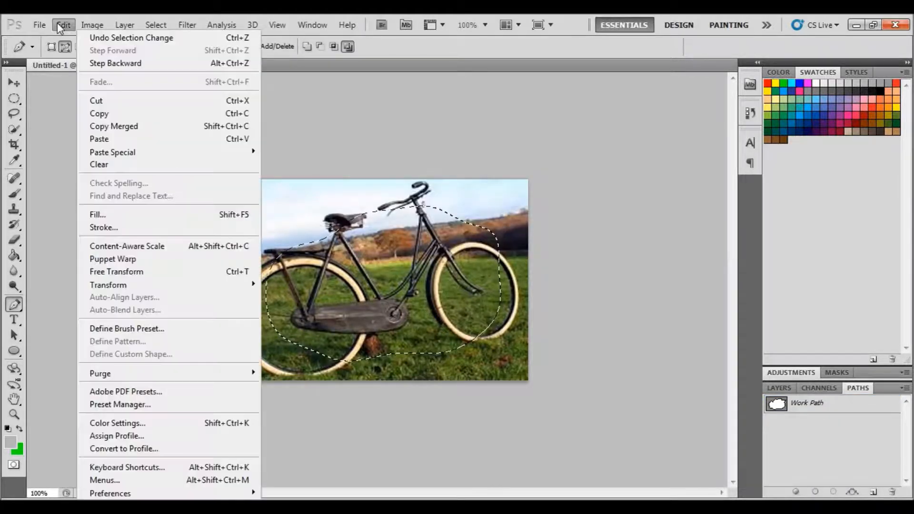
click(118, 127)
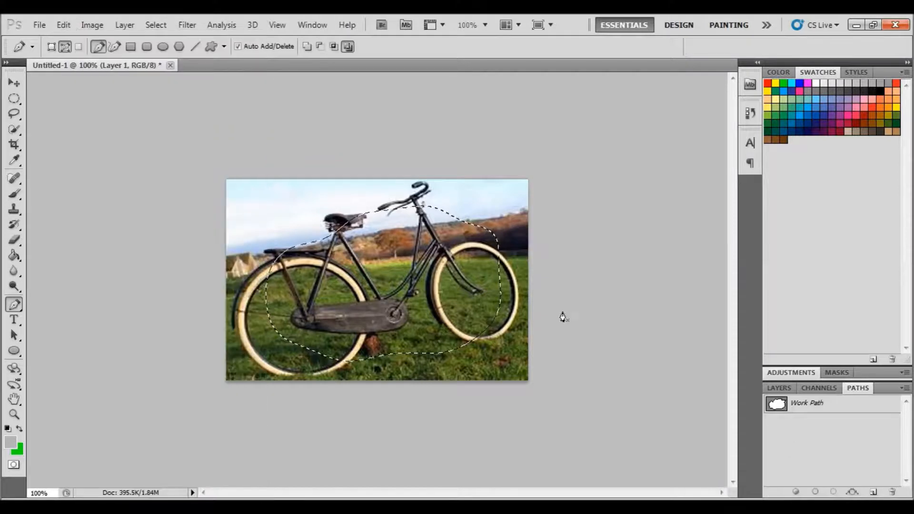
click(778, 388)
click(824, 438)
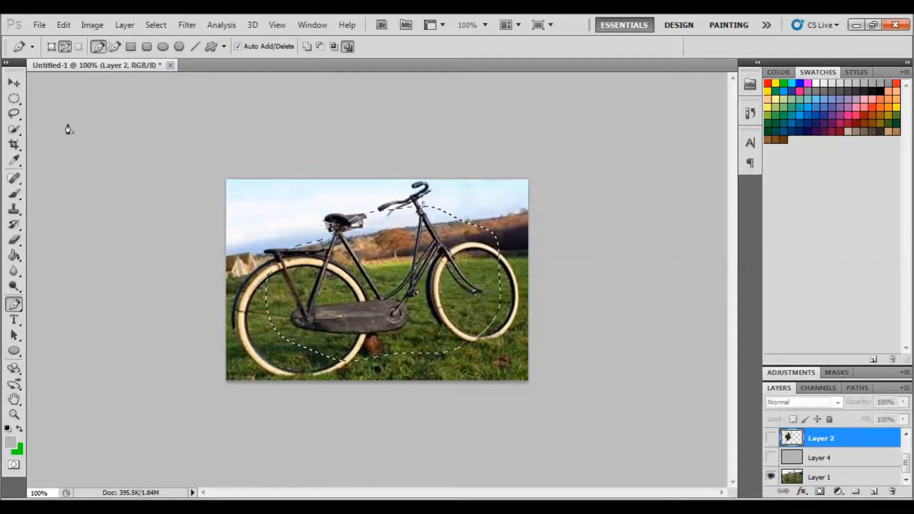
click(64, 25)
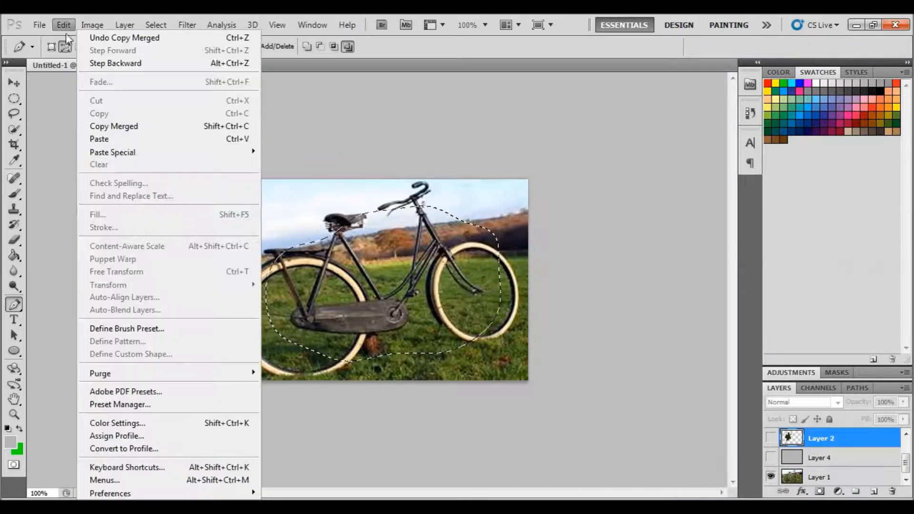
click(98, 137)
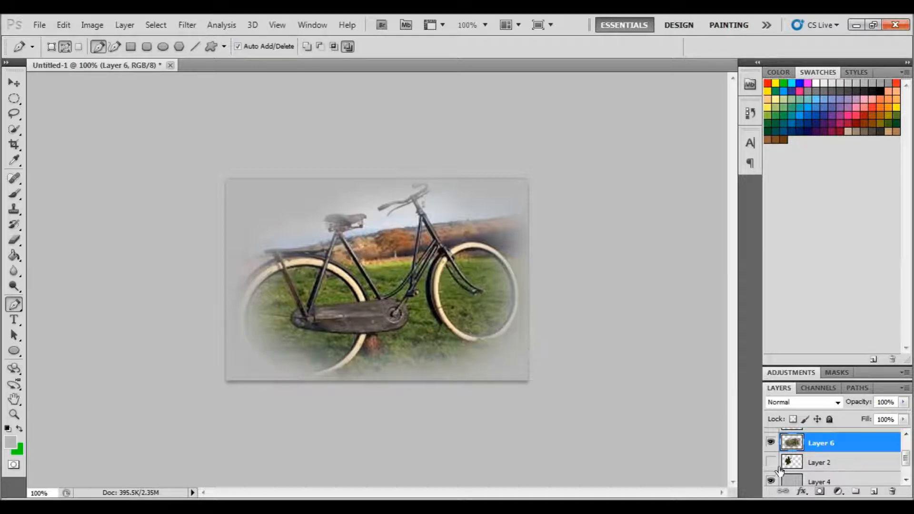
Toggle the new layer's visibility to compare the feathered bicycle cutout
scroll(838, 457, up, 1)
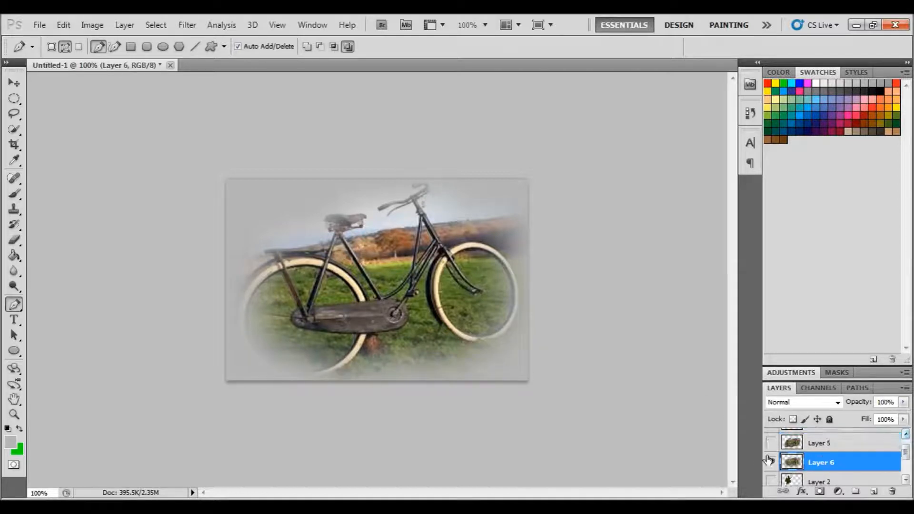
click(771, 460)
click(771, 462)
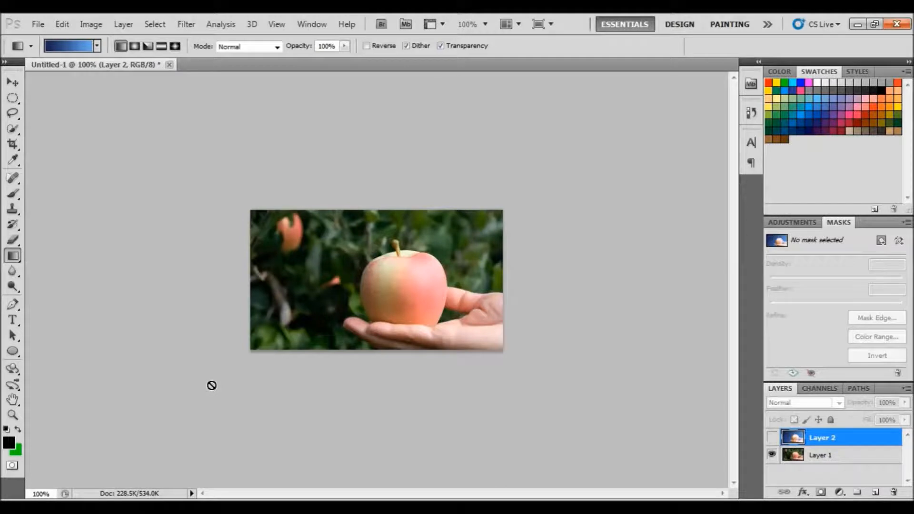
Switch to the Pen tool and toggle the layers' visibility so only the original apple photo shows
click(12, 305)
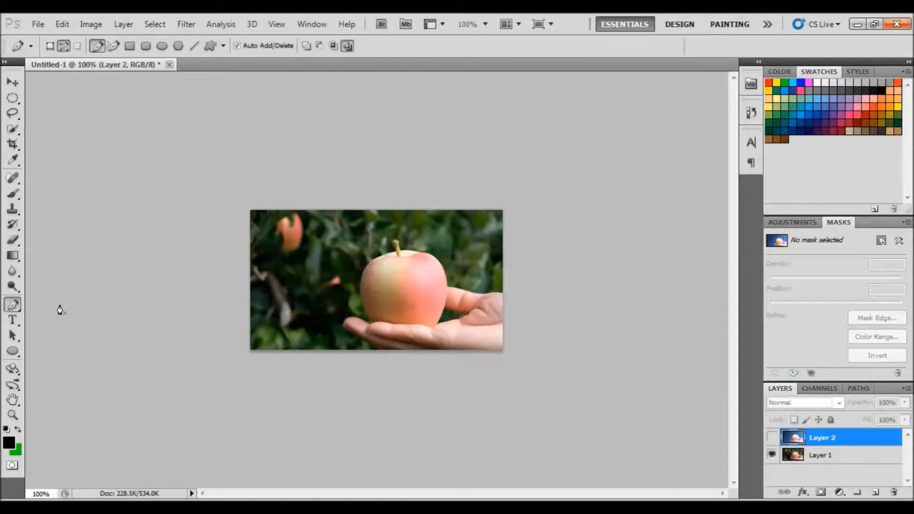
click(14, 306)
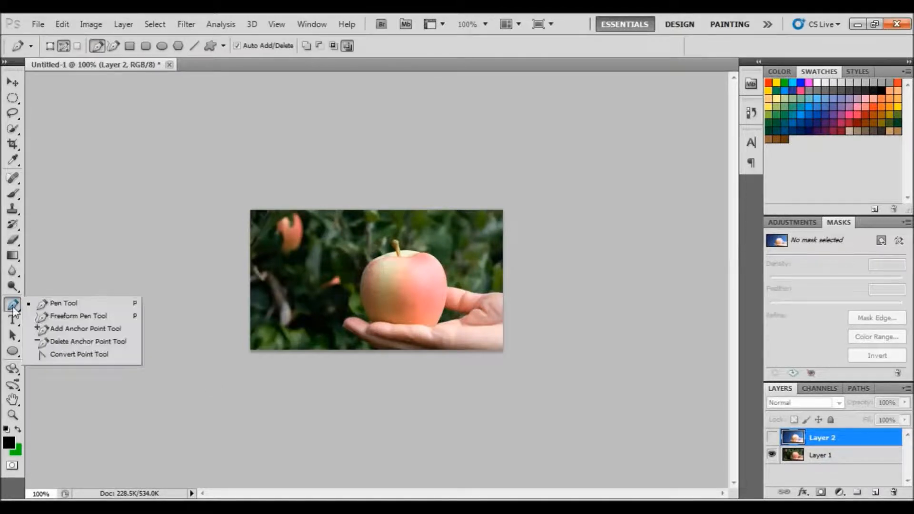
click(47, 302)
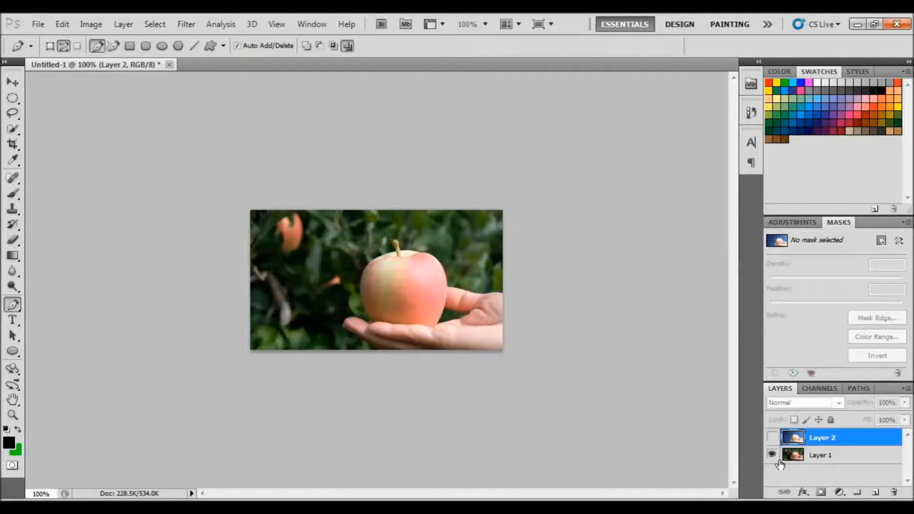
alt+click(771, 437)
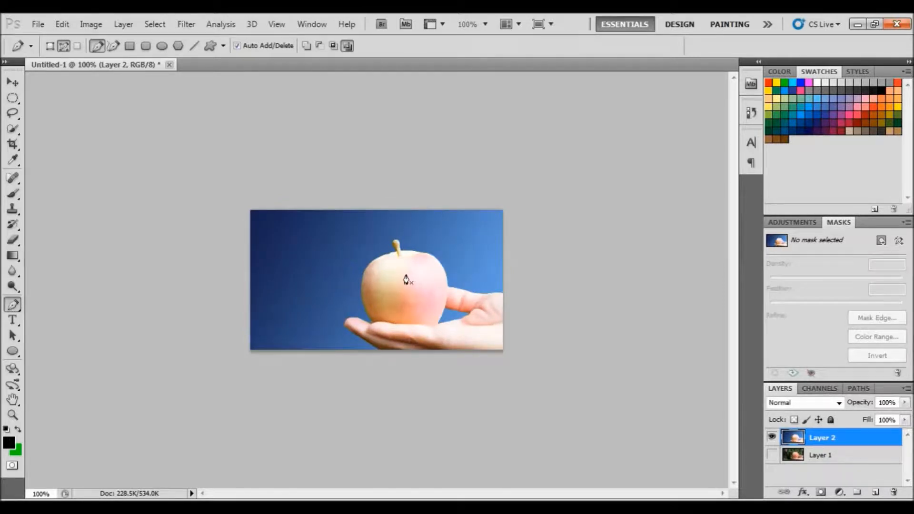
click(771, 454)
click(772, 437)
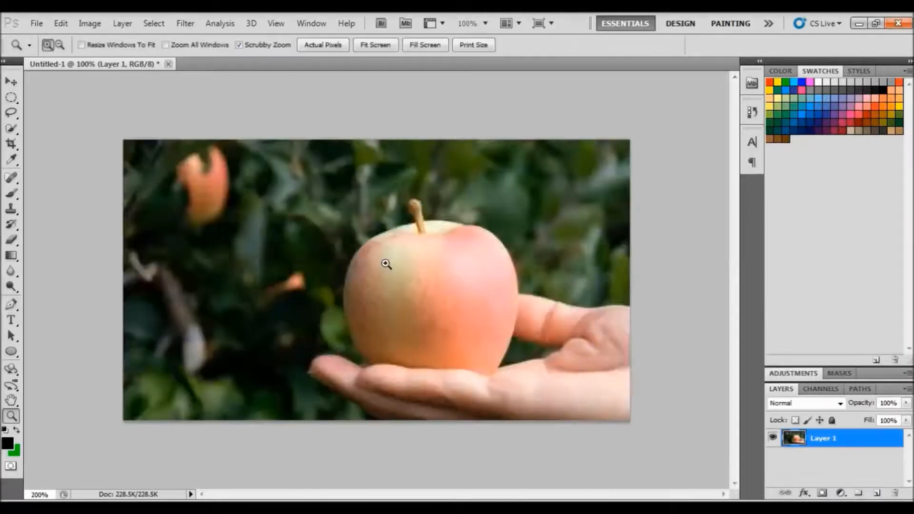
Draw a closed Pen path around the apple and the hand holding it
ctrl+click(388, 262)
click(244, 436)
click(224, 425)
click(210, 415)
click(201, 408)
click(191, 407)
click(179, 398)
click(173, 391)
click(131, 365)
click(195, 295)
click(190, 269)
click(187, 240)
click(195, 205)
click(205, 186)
click(248, 154)
click(274, 144)
click(293, 136)
click(284, 108)
click(295, 103)
click(307, 123)
click(327, 138)
click(376, 144)
click(421, 166)
click(443, 197)
click(451, 238)
click(457, 247)
click(501, 256)
click(524, 263)
click(560, 268)
click(590, 264)
click(612, 264)
click(617, 265)
click(617, 439)
click(243, 439)
Make a new selection from the apple work path
click(859, 388)
right_click(800, 403)
click(850, 448)
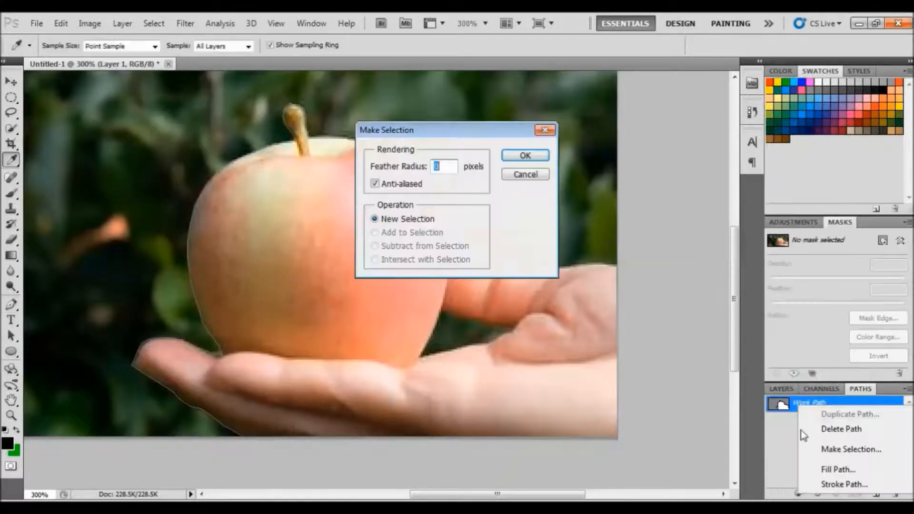
click(524, 155)
Copy the apple-and-hand selection into its own layer above the photo
click(61, 23)
click(107, 138)
click(501, 326)
click(493, 342)
click(423, 357)
click(441, 310)
click(860, 388)
click(61, 23)
click(82, 101)
Fill a new layer behind the apple with a diagonal blue gradient and brighten the apple layer with Brightness/Contrast
click(11, 240)
click(65, 46)
click(418, 95)
scroll(395, 147, up, 2)
mouse_move(452, 99)
mouse_down()
mouse_move(513, 158)
mouse_move(550, 251)
mouse_move(621, 295)
mouse_up()
drag(512, 494, 474, 494)
mouse_move(202, 245)
mouse_down()
mouse_move(212, 214)
mouse_move(271, 144)
mouse_move(314, 117)
mouse_up()
drag(193, 288, 197, 364)
drag(195, 288, 200, 267)
scroll(199, 266, down, 3)
mouse_move(107, 338)
mouse_down()
mouse_move(141, 276)
mouse_move(105, 347)
mouse_move(125, 393)
mouse_up()
click(64, 45)
drag(38, 82, 25, 83)
click(212, 274)
drag(150, 364, 244, 432)
drag(734, 328, 734, 390)
drag(227, 210, 316, 257)
click(65, 45)
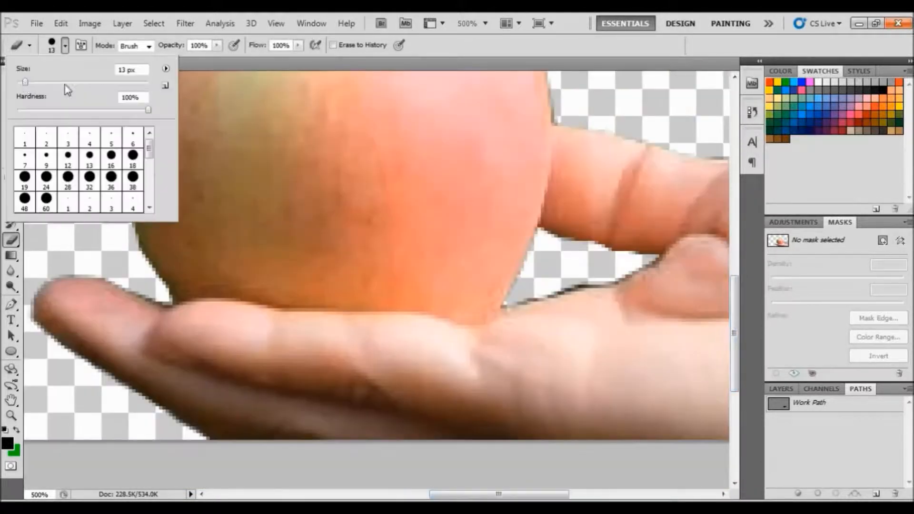
click(585, 267)
click(61, 23)
click(85, 62)
drag(735, 307, 735, 225)
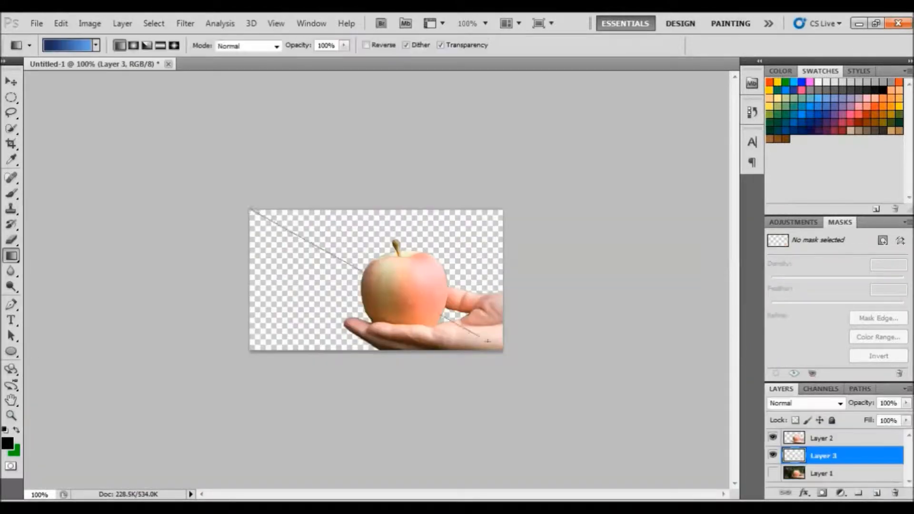
drag(275, 198, 357, 250)
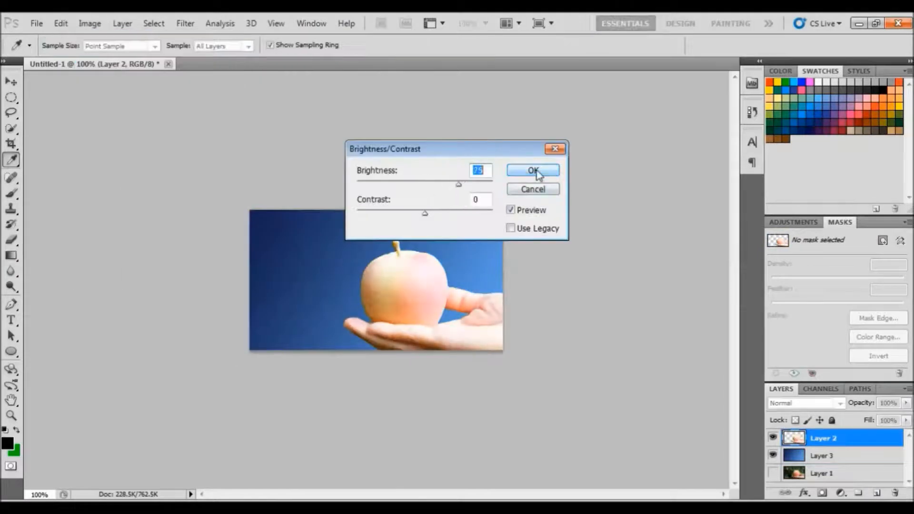
click(532, 170)
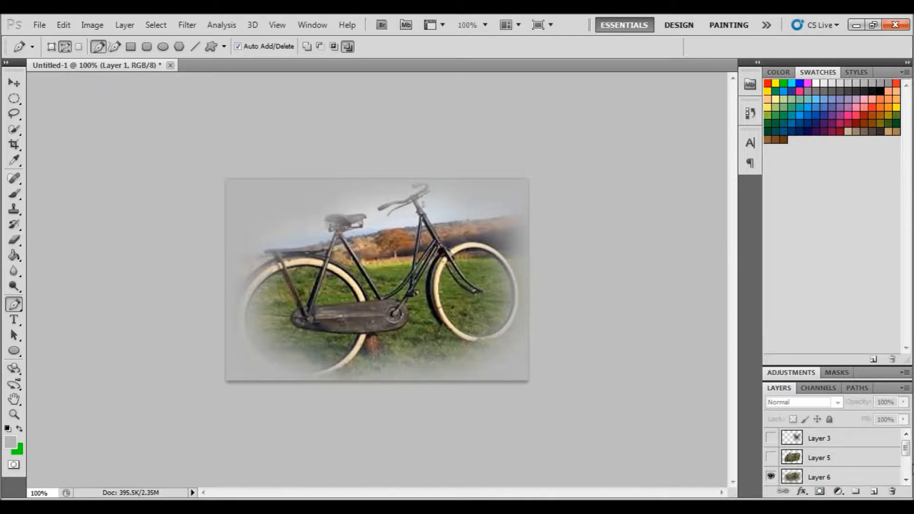
Create a new layer group at the top of the bicycle document's layer stack
drag(906, 447, 906, 454)
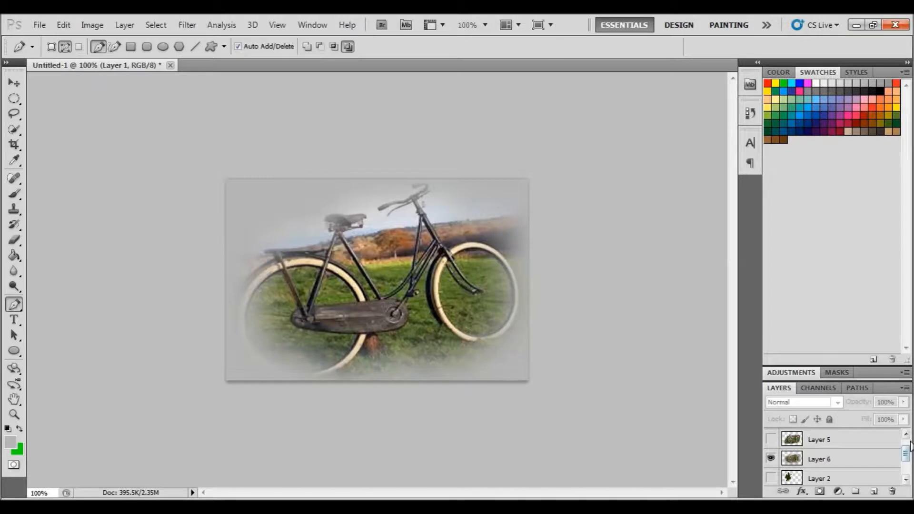
drag(906, 453, 906, 448)
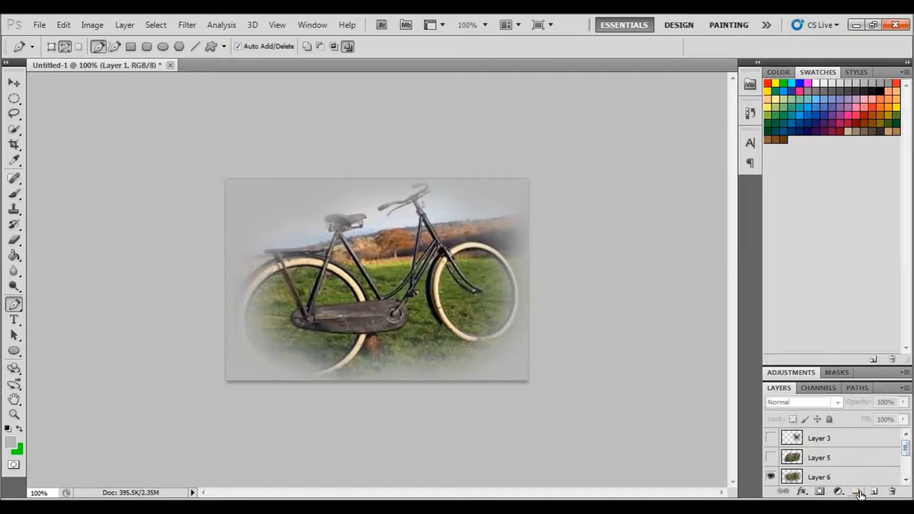
click(841, 443)
click(855, 491)
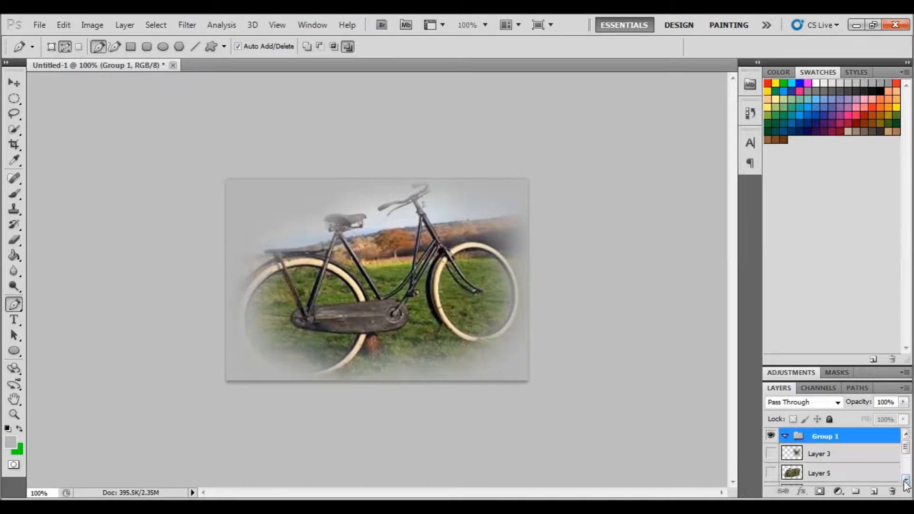
Hide the feathered bicycle layer and the gray layer to leave an empty canvas
scroll(905, 478, down, 2)
click(772, 461)
click(771, 461)
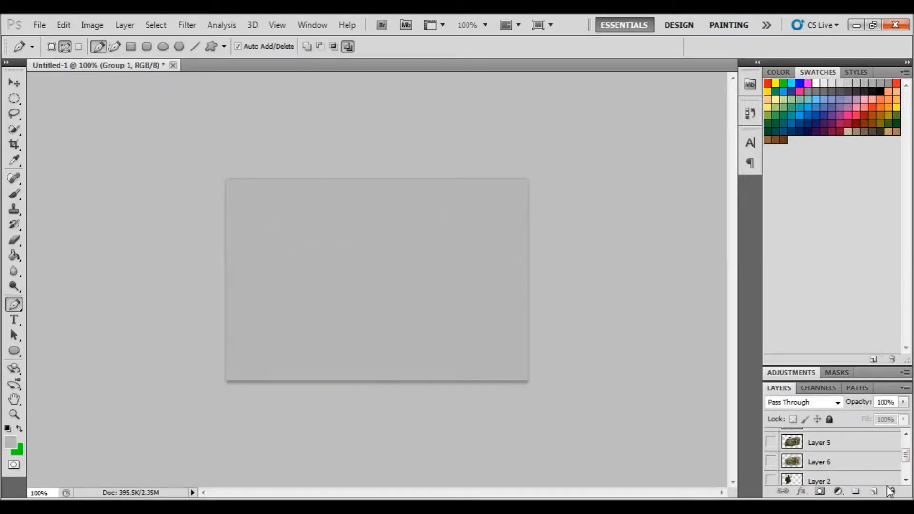
scroll(906, 479, down, 2)
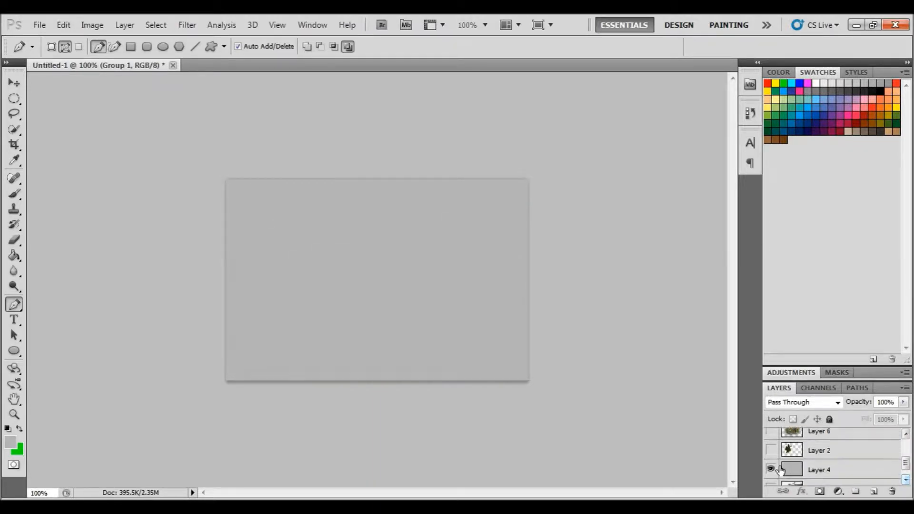
click(771, 470)
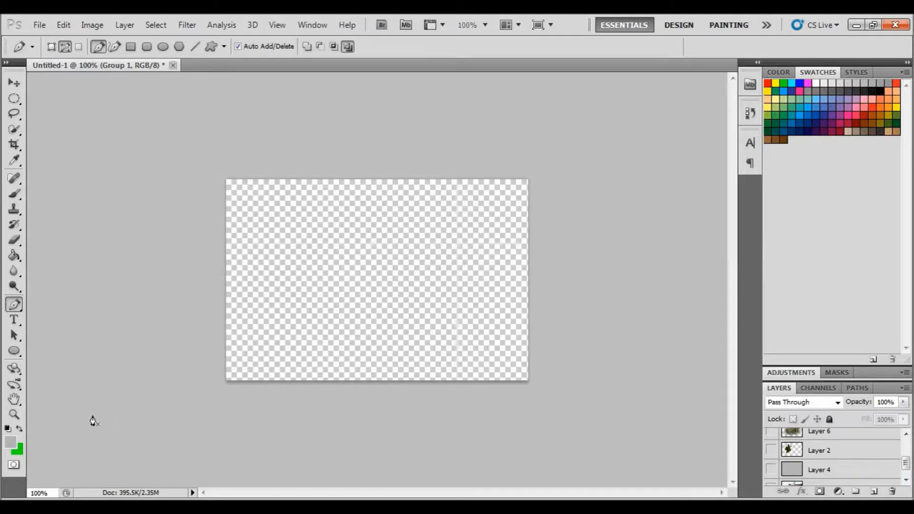
Switch to the Custom Shape tool
click(20, 353)
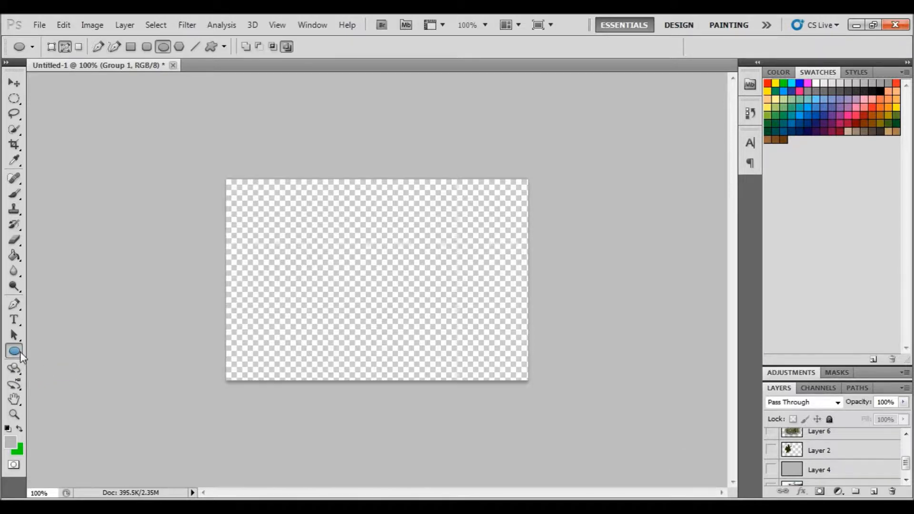
right_click(20, 352)
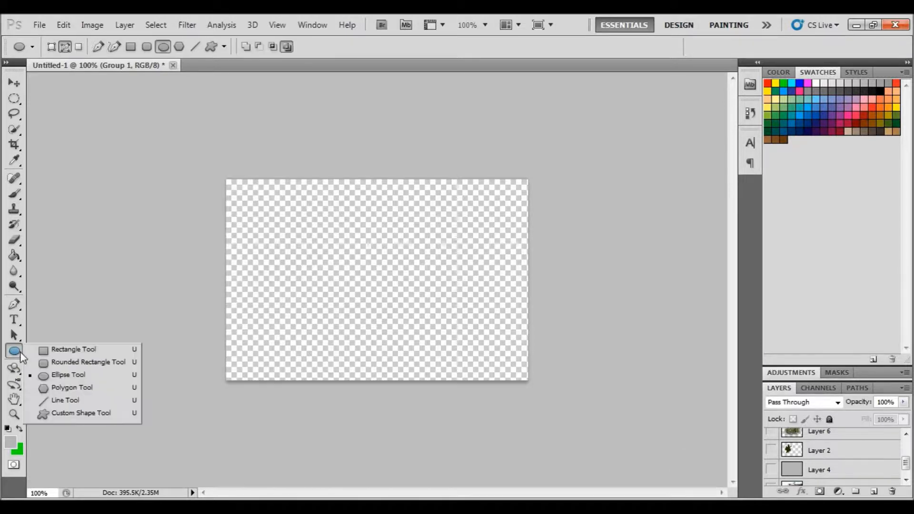
click(93, 415)
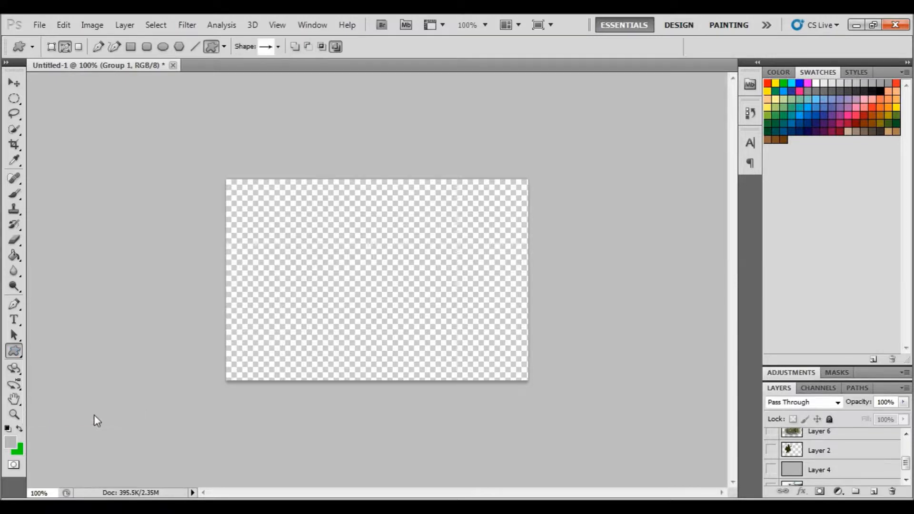
Append the Animals shape set to the custom shape picker
click(278, 47)
drag(328, 82, 329, 114)
drag(330, 118, 329, 81)
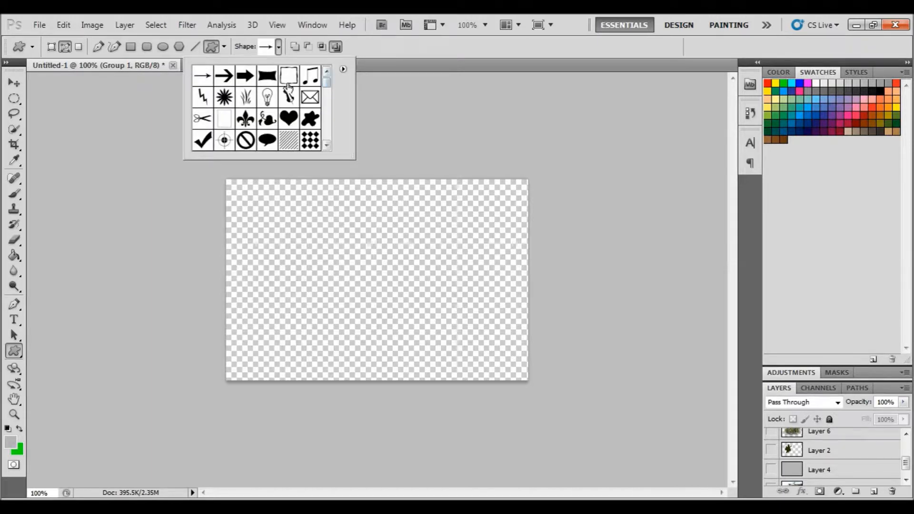
click(278, 47)
click(278, 48)
click(343, 71)
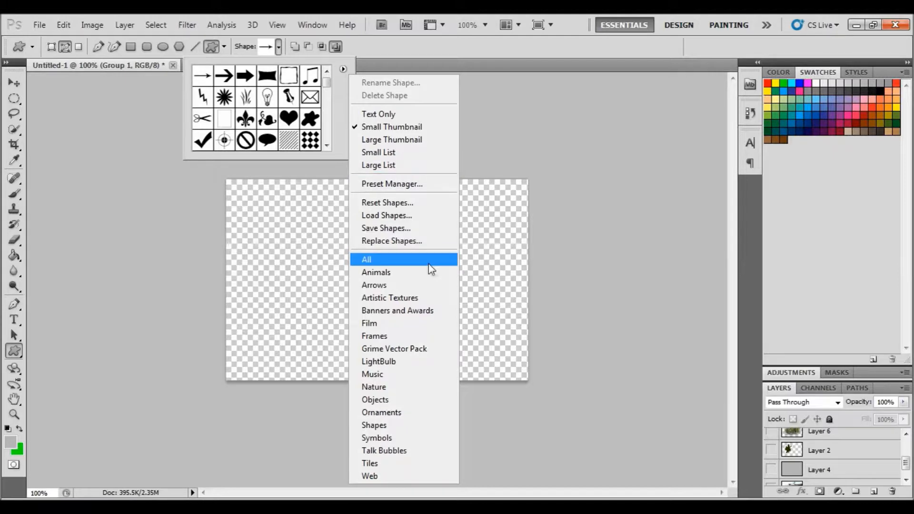
click(397, 275)
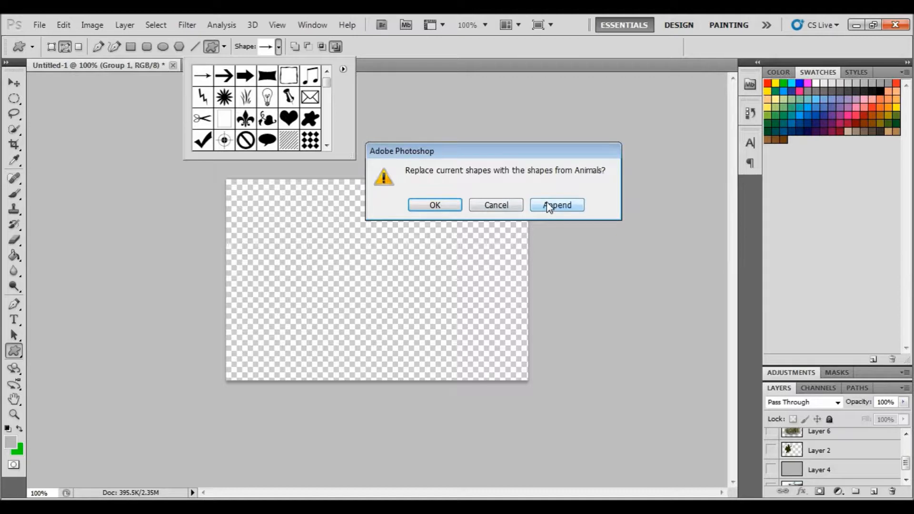
click(554, 205)
drag(328, 89, 329, 149)
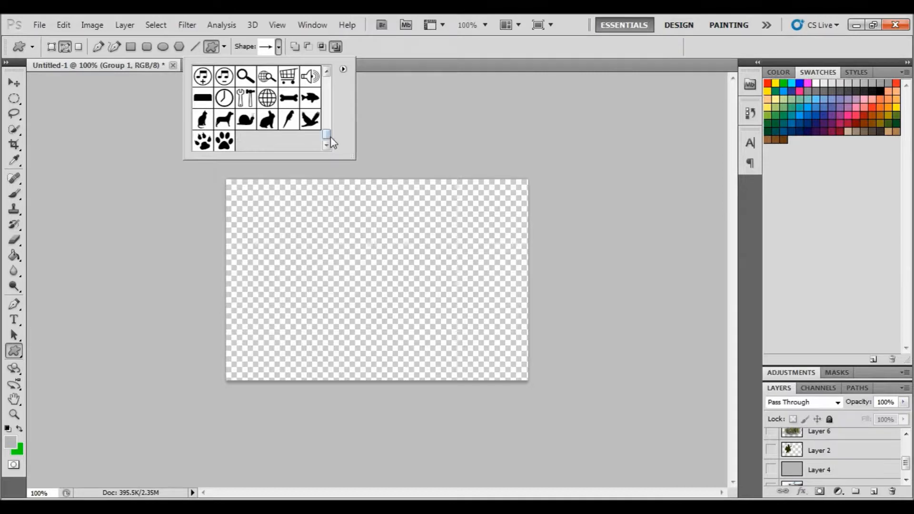
drag(329, 139, 326, 78)
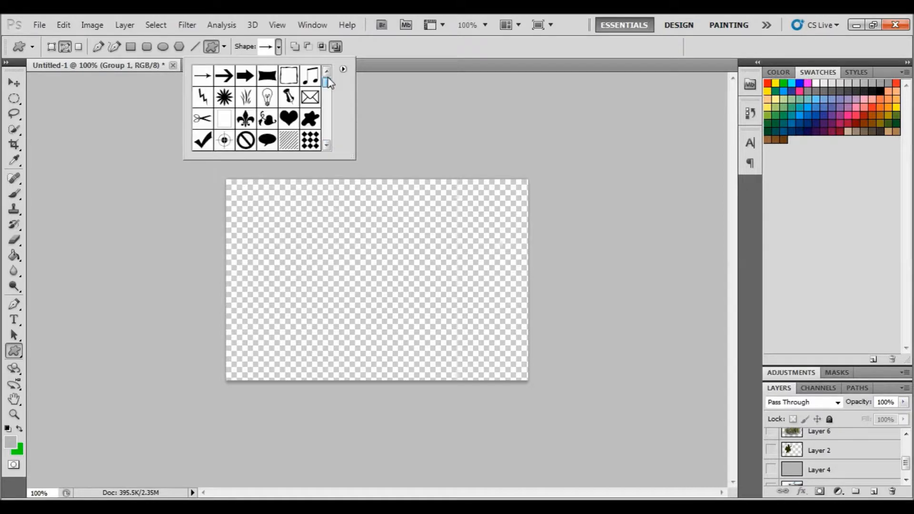
click(342, 69)
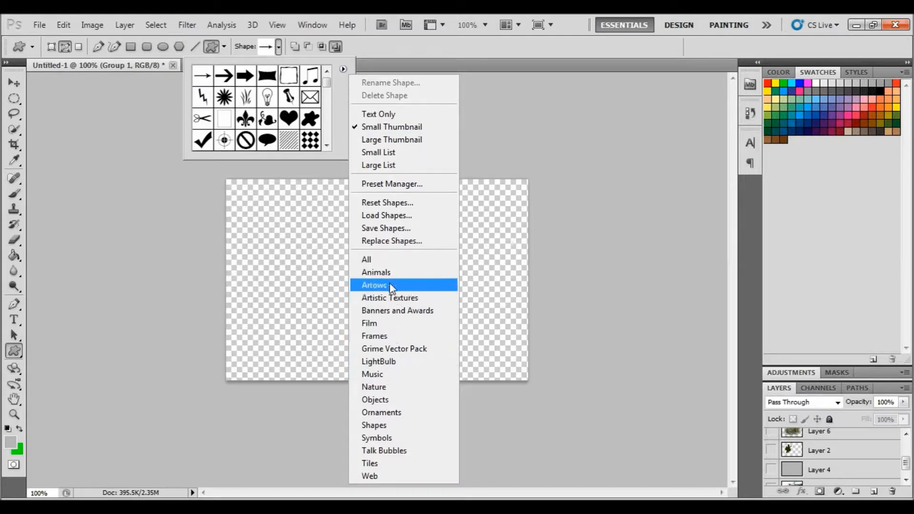
Draw an arrow custom shape path across the middle of the canvas
click(288, 124)
drag(335, 309, 436, 198)
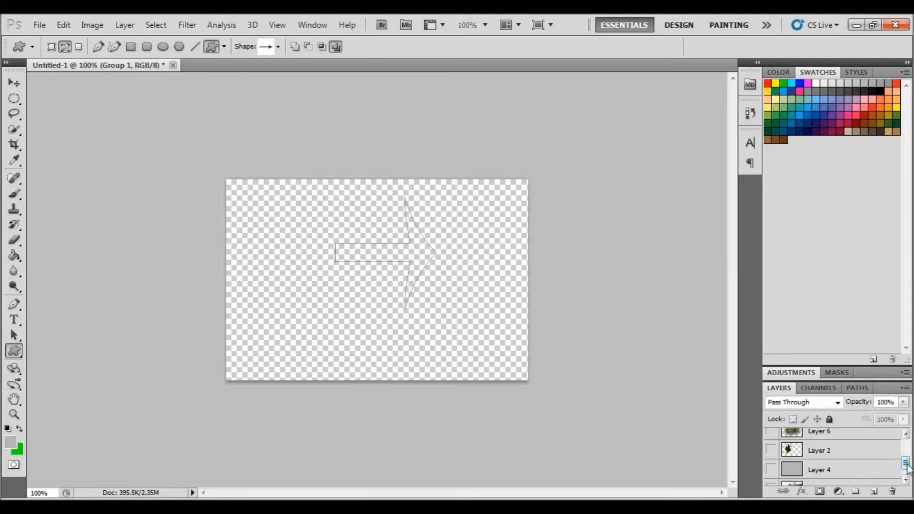
Add a new layer in the group and make a selection from the arrow work path with a feather radius of 0
scroll(888, 456, up, 3)
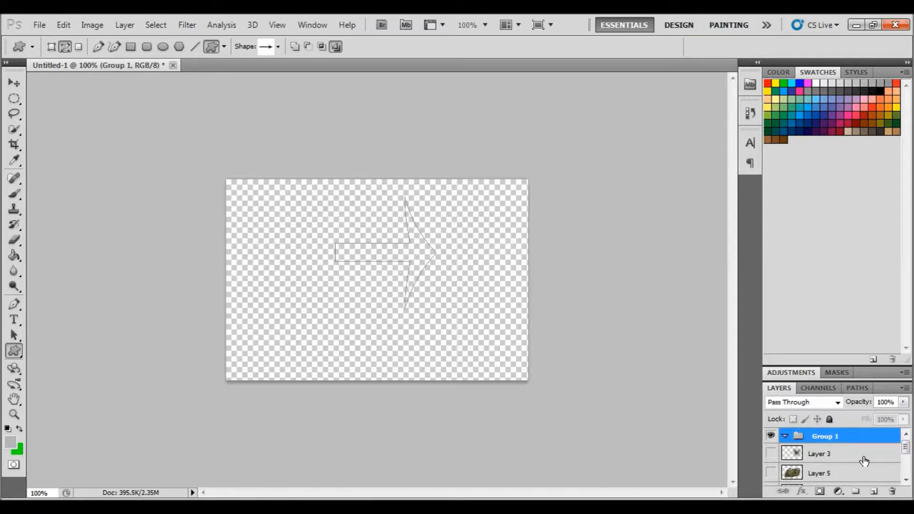
click(874, 492)
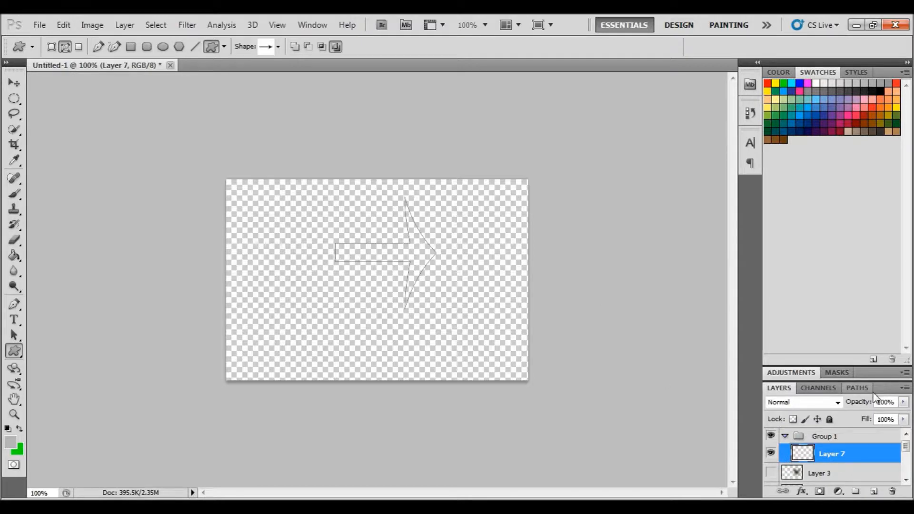
click(856, 388)
right_click(813, 403)
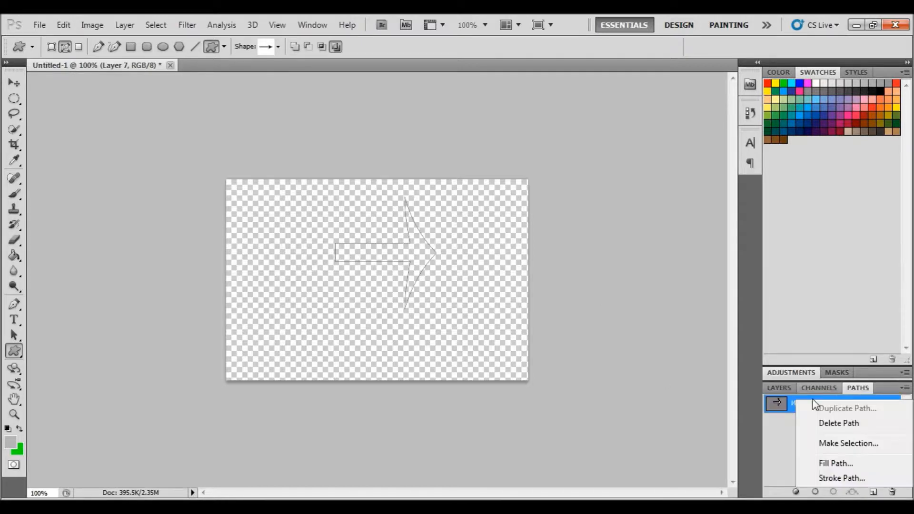
click(829, 444)
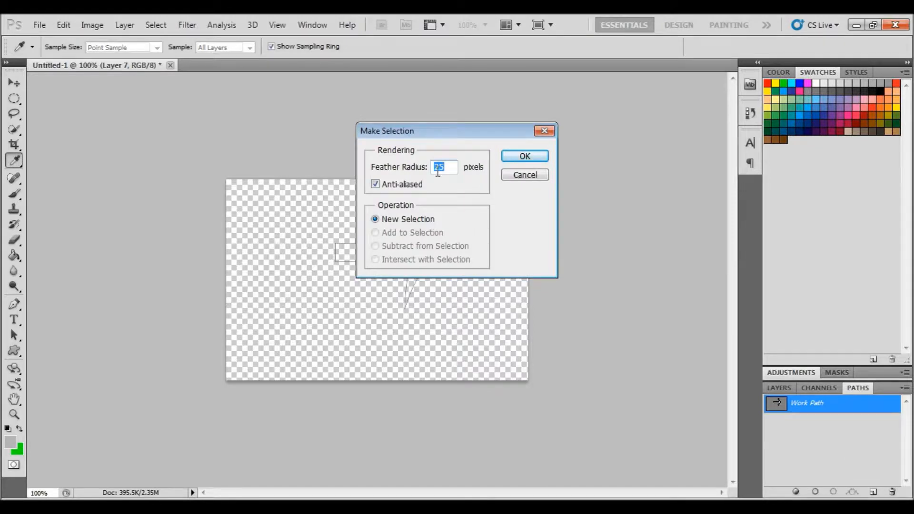
text(0)
click(510, 158)
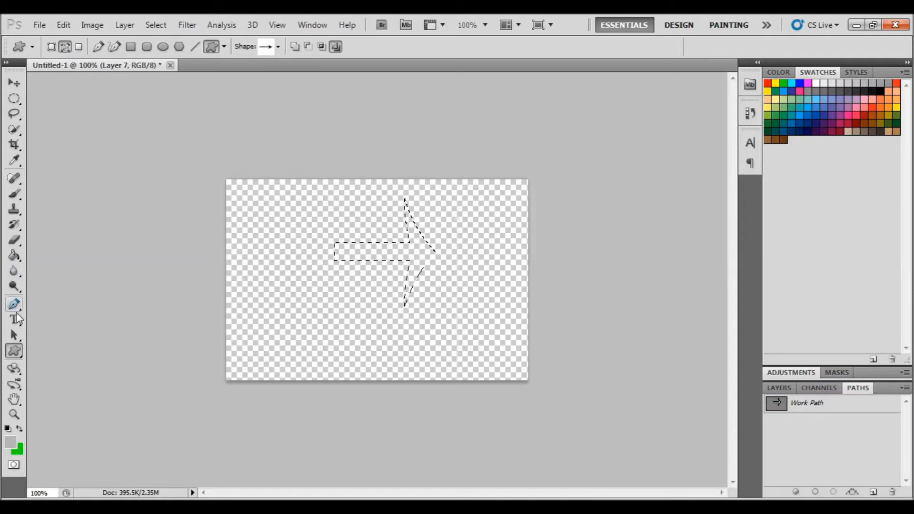
Set the foreground color to a dark olive green
click(10, 442)
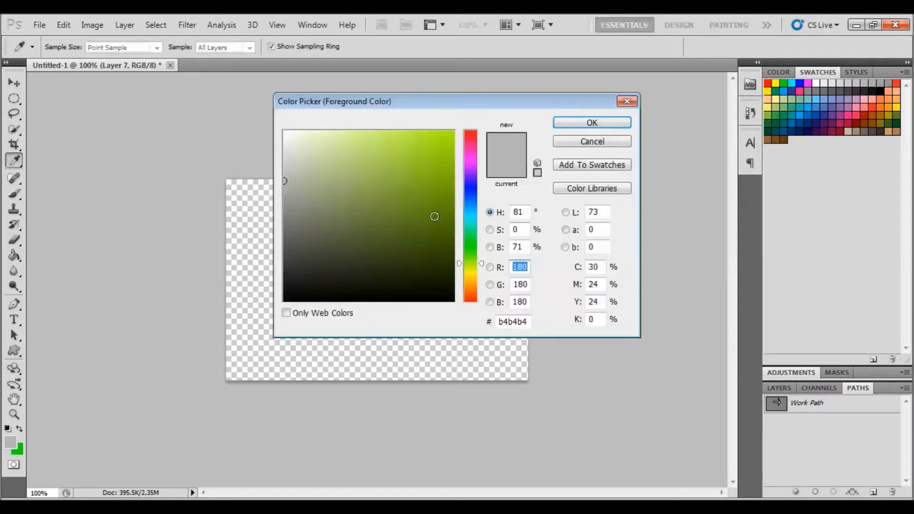
click(456, 235)
click(571, 126)
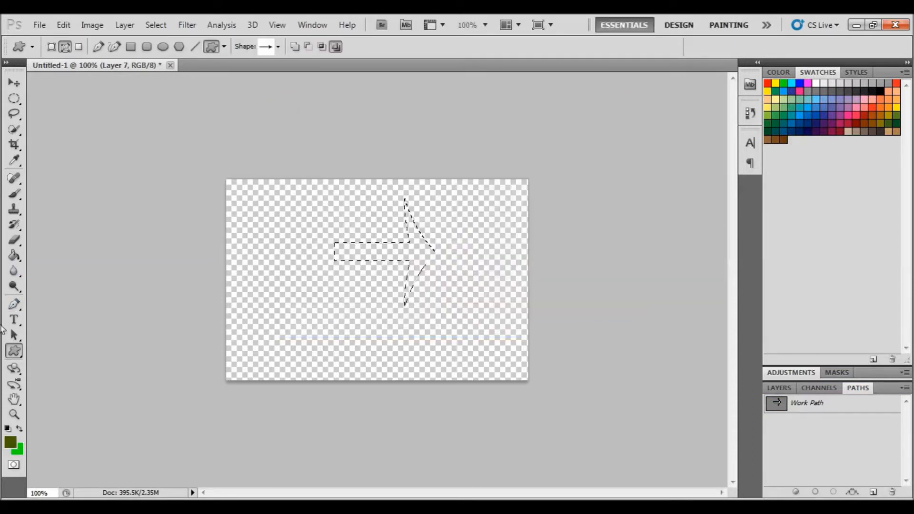
Fill the arrow selection with the Paint Bucket tool and deselect
click(14, 256)
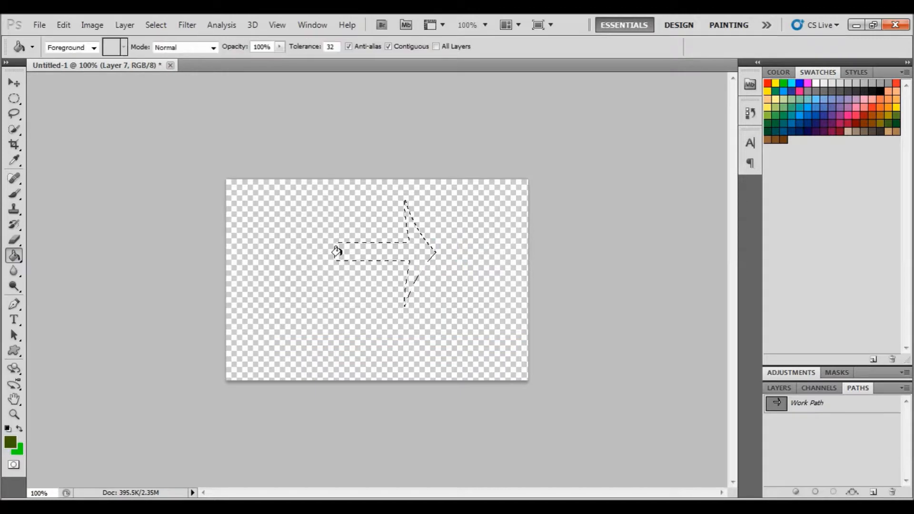
click(407, 249)
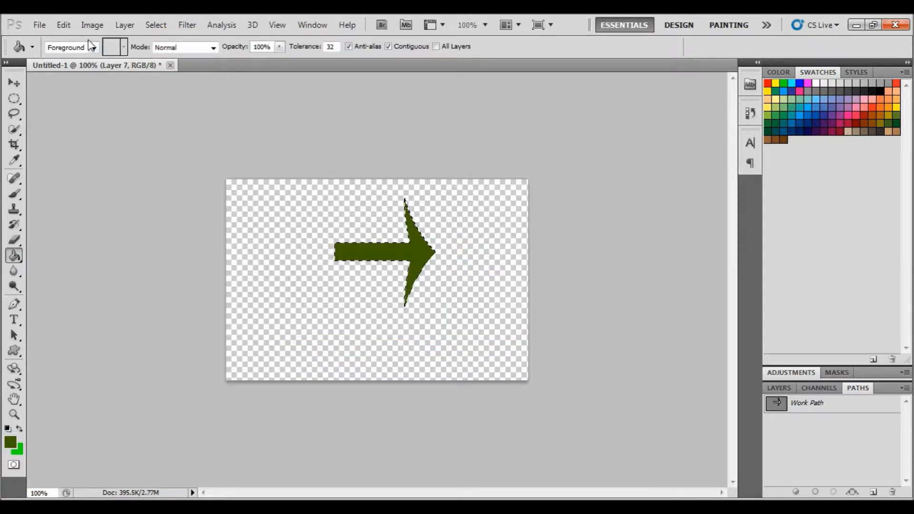
click(155, 24)
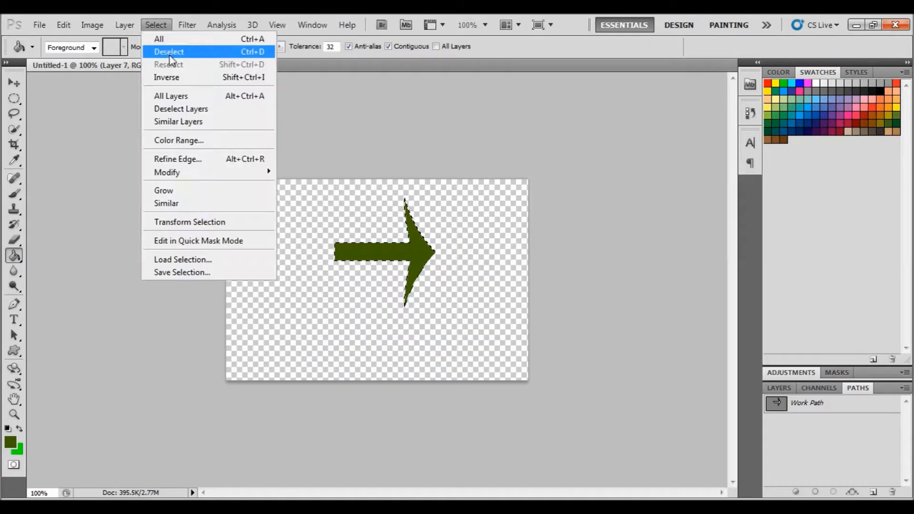
click(166, 51)
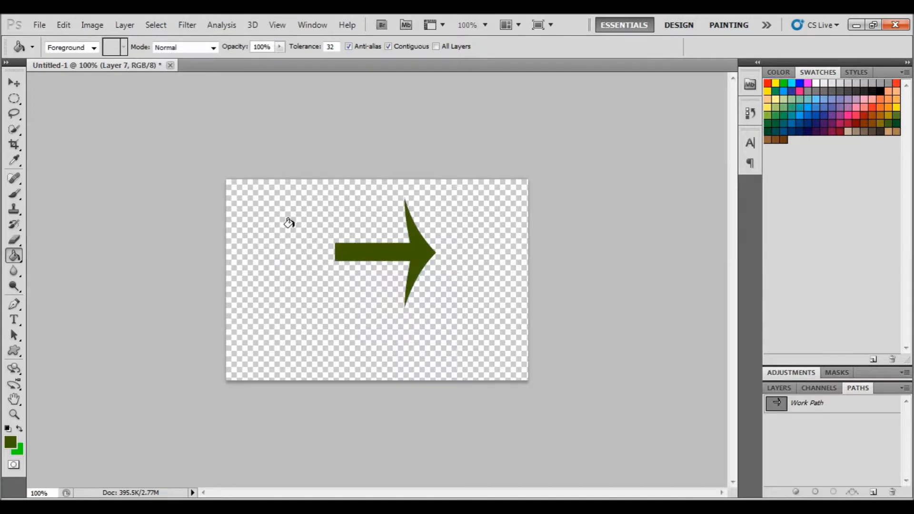
Add another new empty layer and switch to the Ellipse tool
click(777, 388)
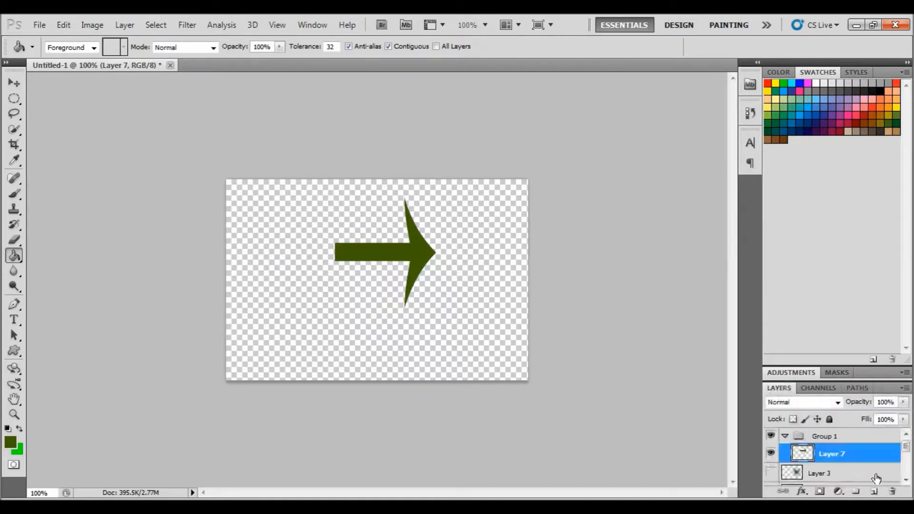
click(874, 492)
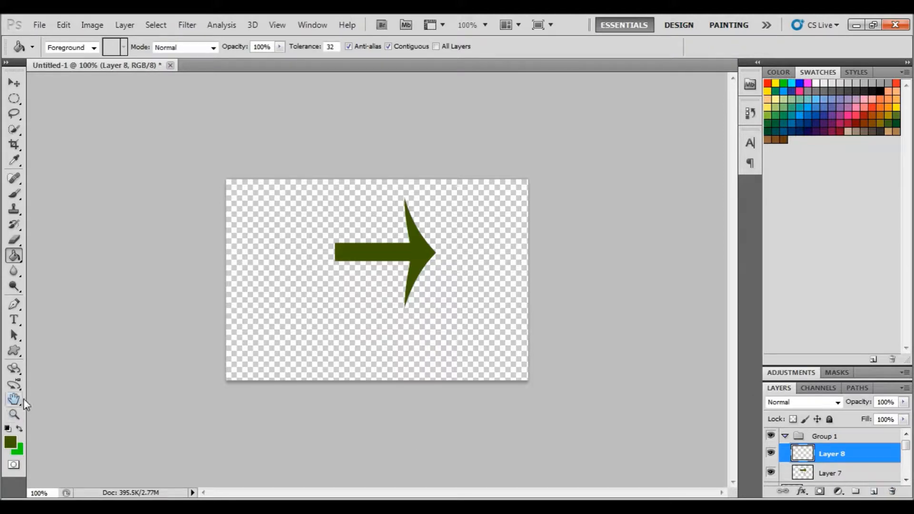
click(15, 354)
click(18, 359)
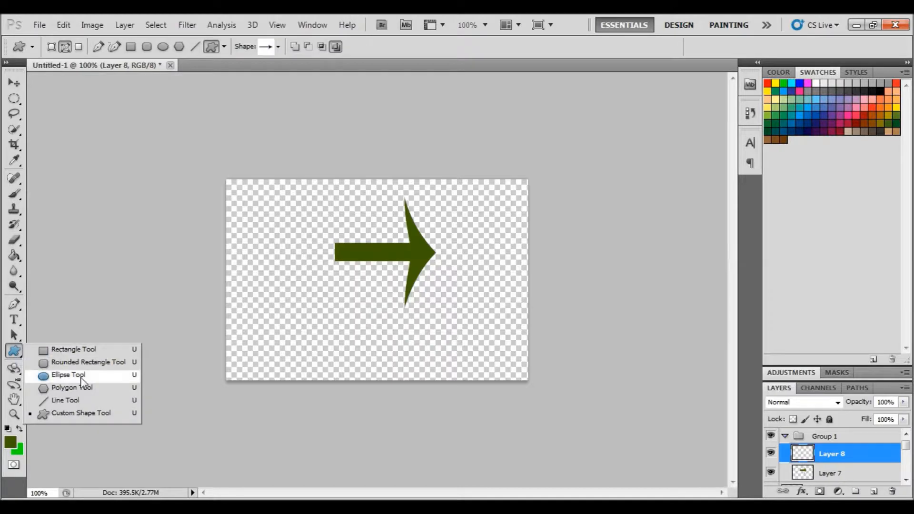
click(57, 380)
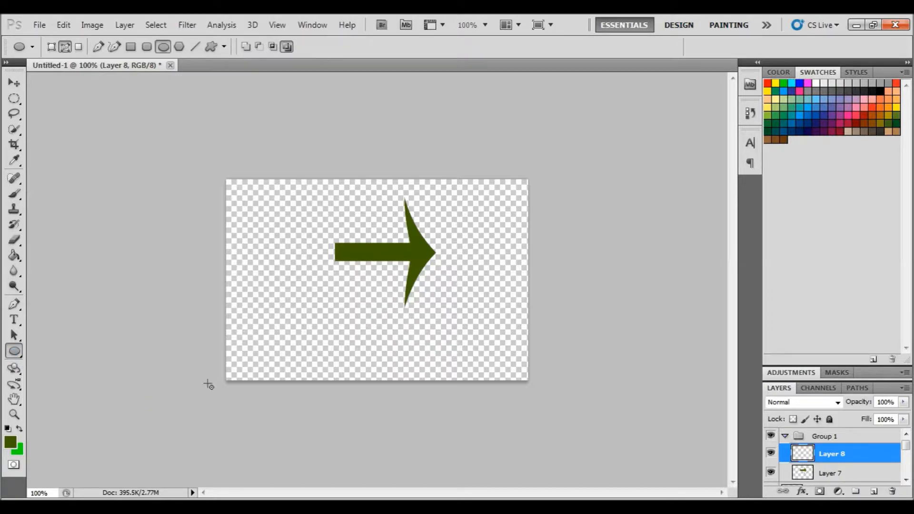
Hide the arrow layer and draw a circle path on the left side of the canvas
click(769, 472)
mouse_move(265, 204)
mouse_down()
mouse_move(359, 320)
mouse_move(398, 345)
mouse_up()
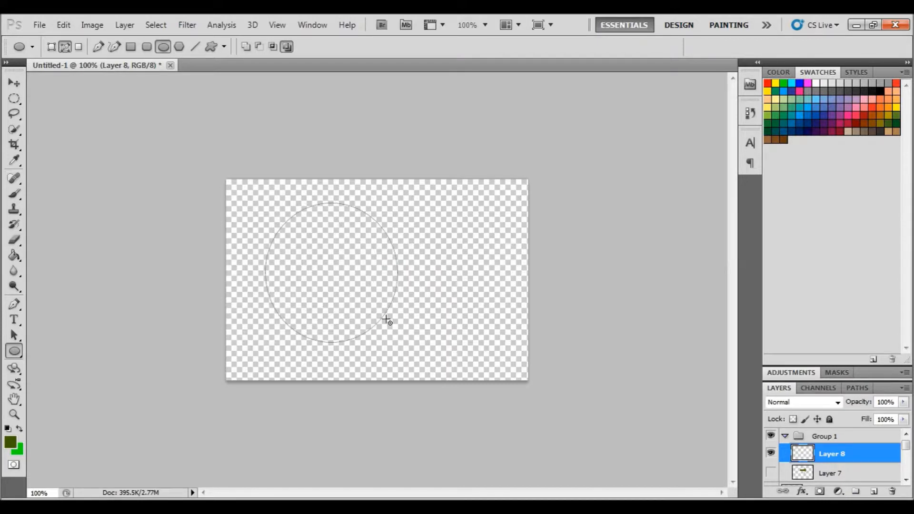
Set the path mode to subtract and draw a second circle path overlapping the first one's right side
click(286, 47)
click(14, 354)
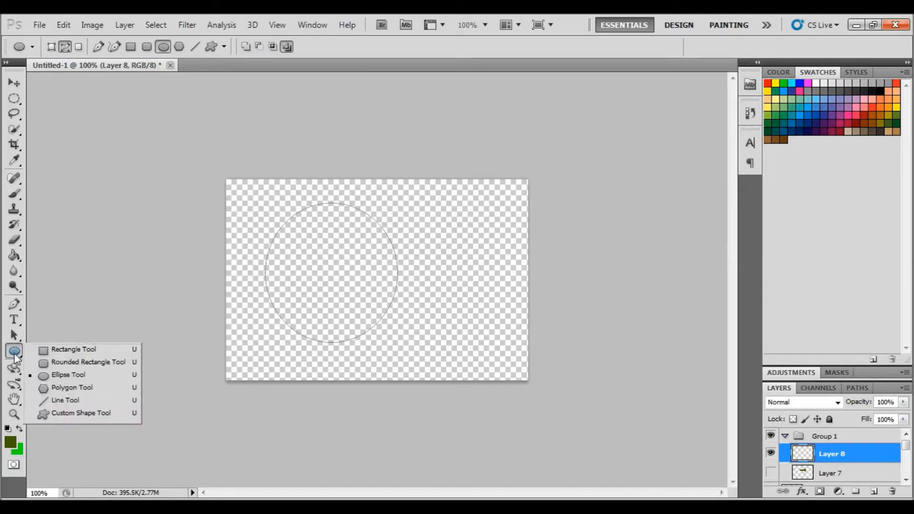
click(68, 375)
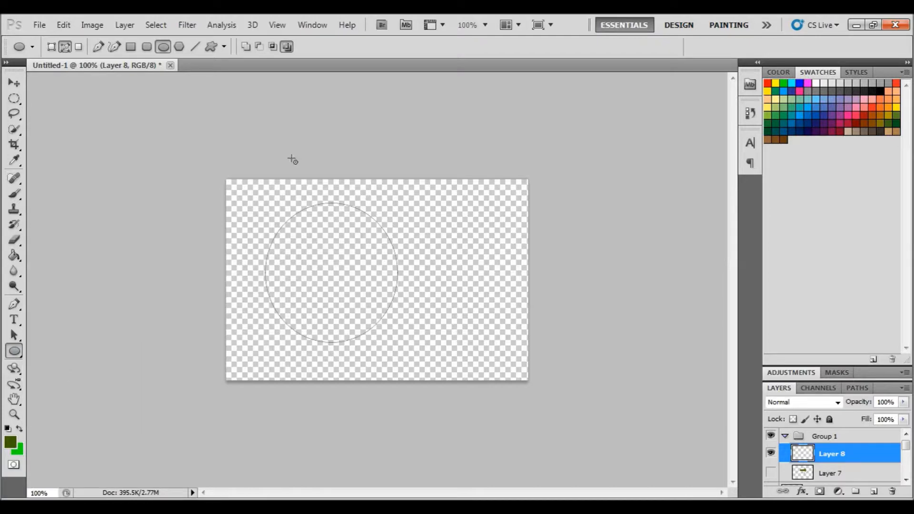
click(259, 46)
drag(343, 193, 474, 344)
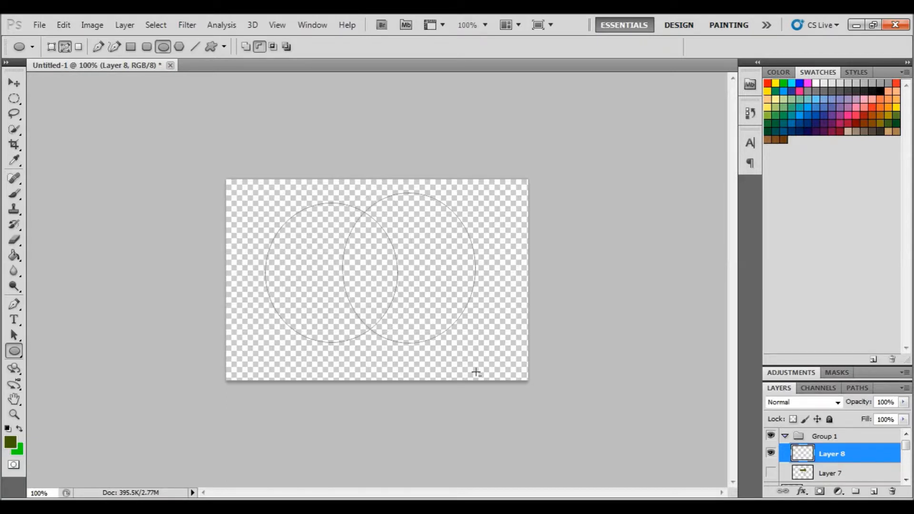
Make a selection from the two-circle work path with no feather
click(865, 391)
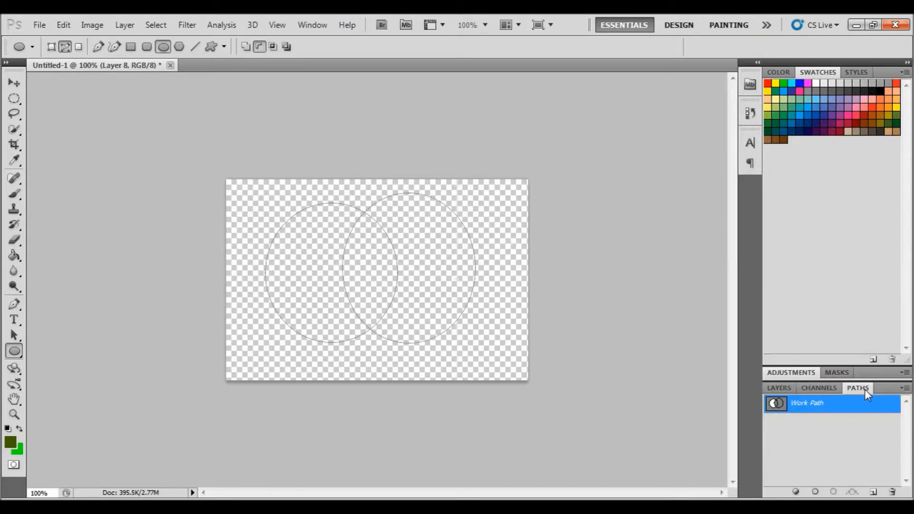
right_click(814, 402)
click(837, 442)
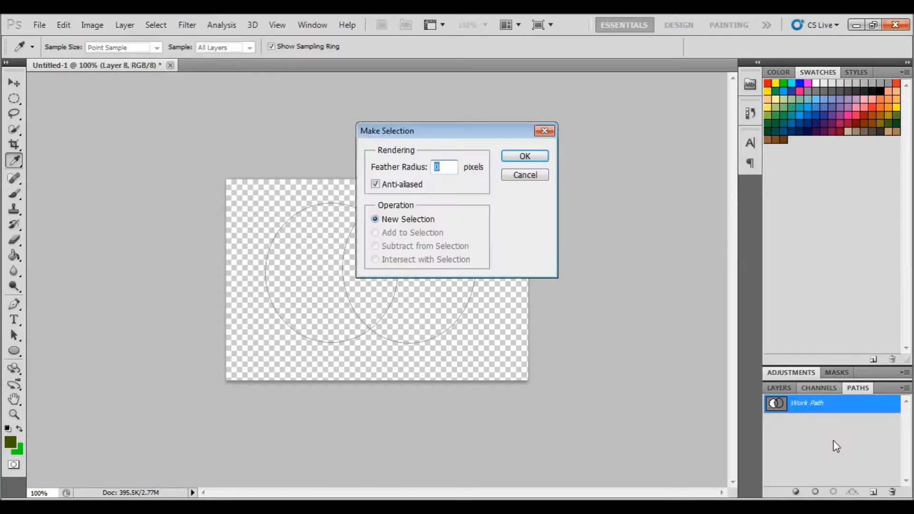
click(525, 157)
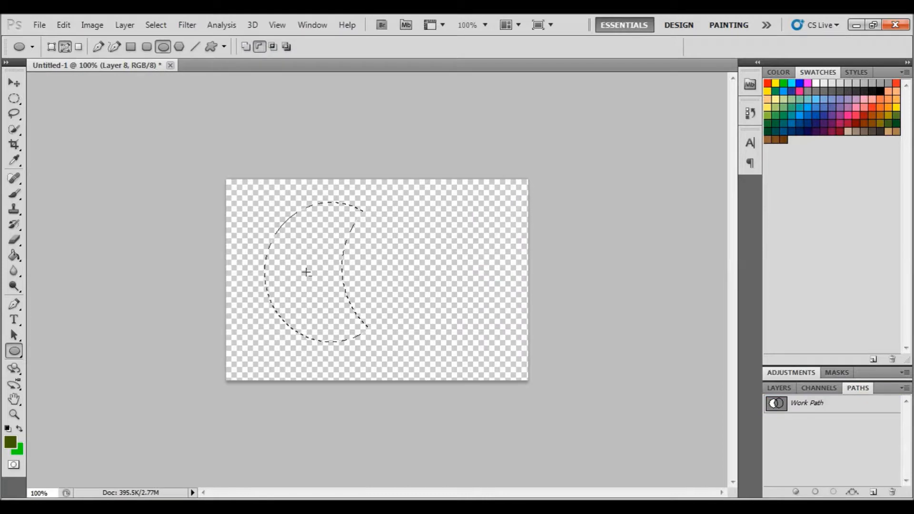
Fill the crescent selection with the Paint Bucket tool and deselect
click(259, 47)
click(14, 256)
click(269, 252)
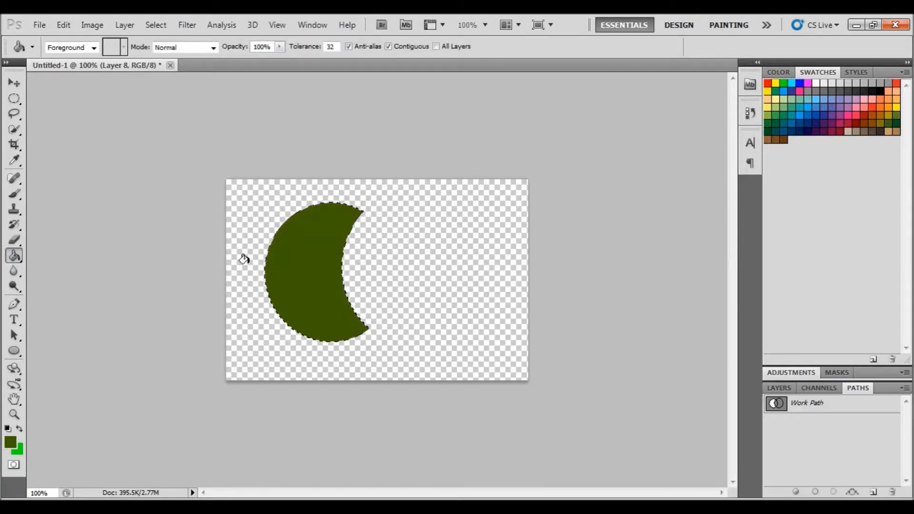
click(155, 25)
click(165, 54)
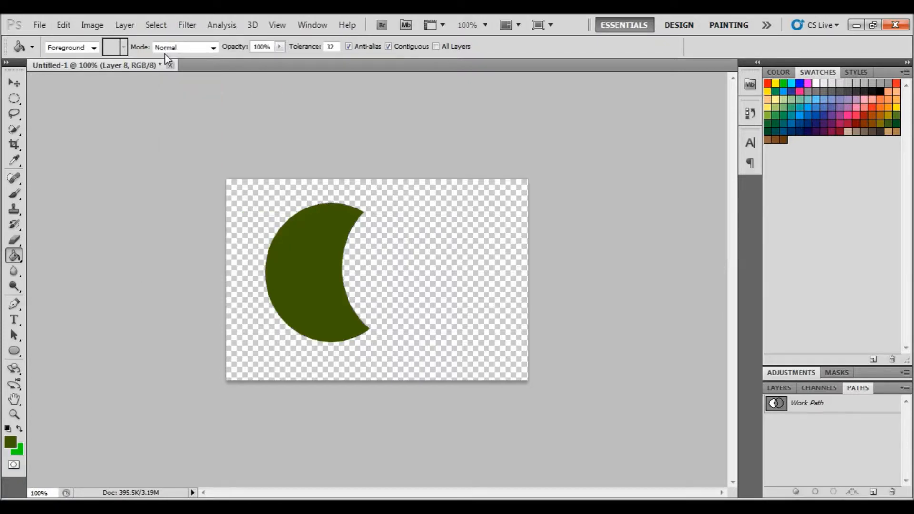
Add a new layer and draw a rounded rectangle path to the right of the crescent
click(779, 388)
click(873, 491)
click(14, 351)
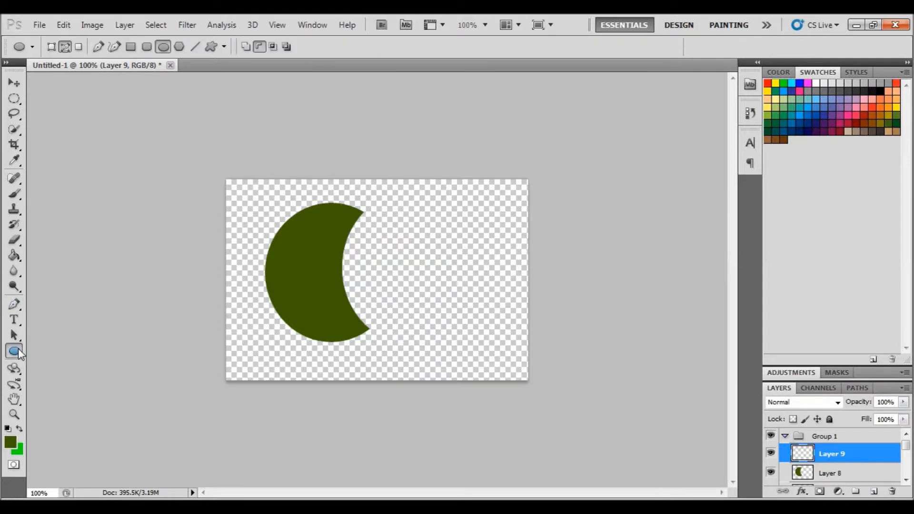
right_click(18, 352)
click(72, 362)
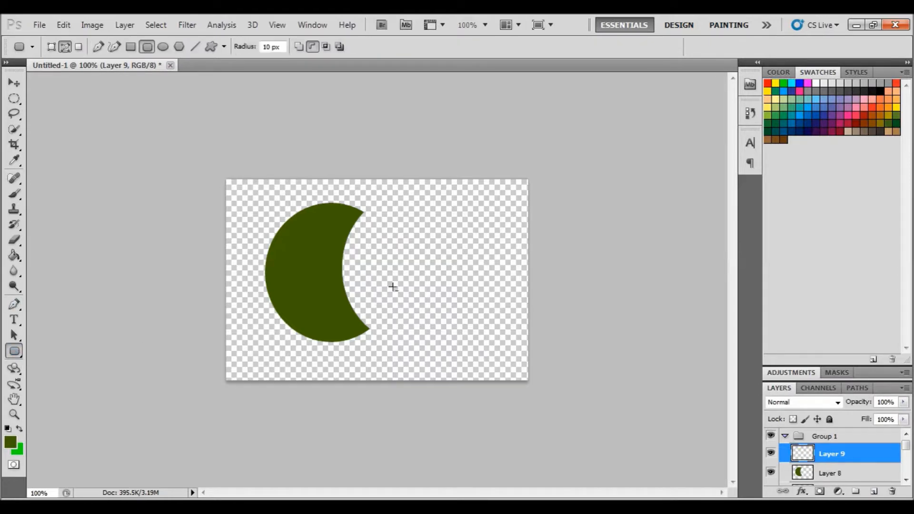
drag(395, 215, 507, 312)
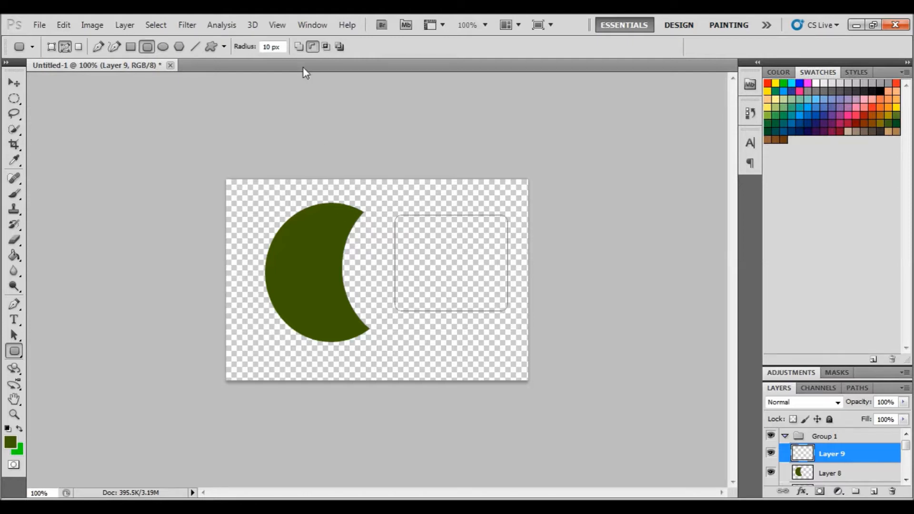
Switch to add mode and draw a circle path overlapping the rounded rectangle's top edge
click(299, 47)
right_click(22, 354)
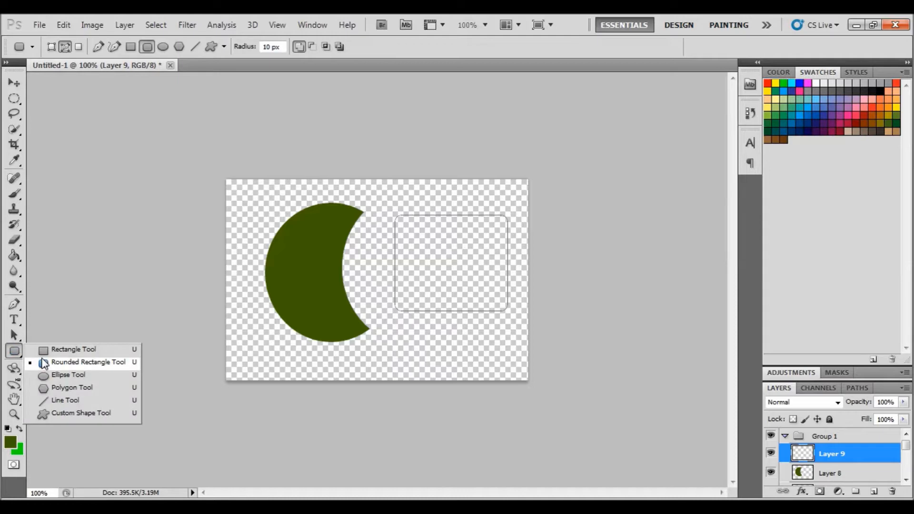
click(60, 375)
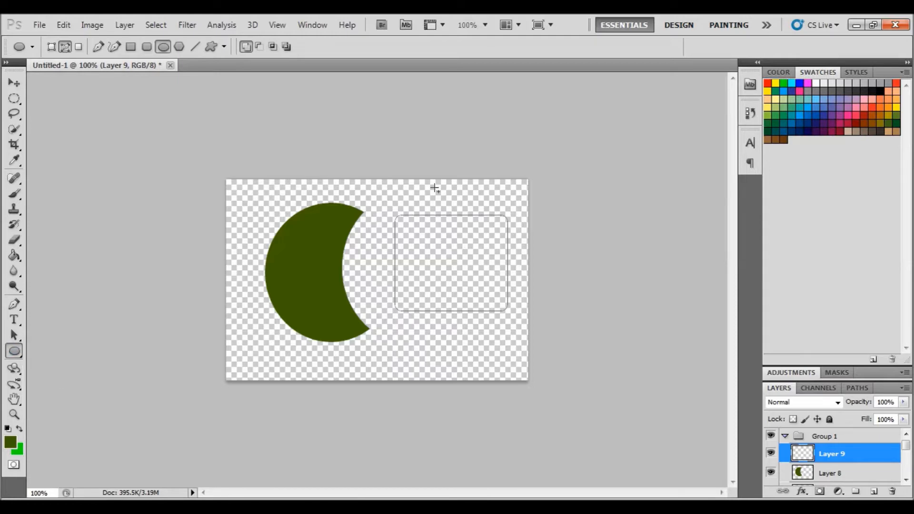
drag(421, 190, 480, 254)
Make a selection from the combined rectangle-and-circle work path with no feather
click(861, 389)
right_click(836, 403)
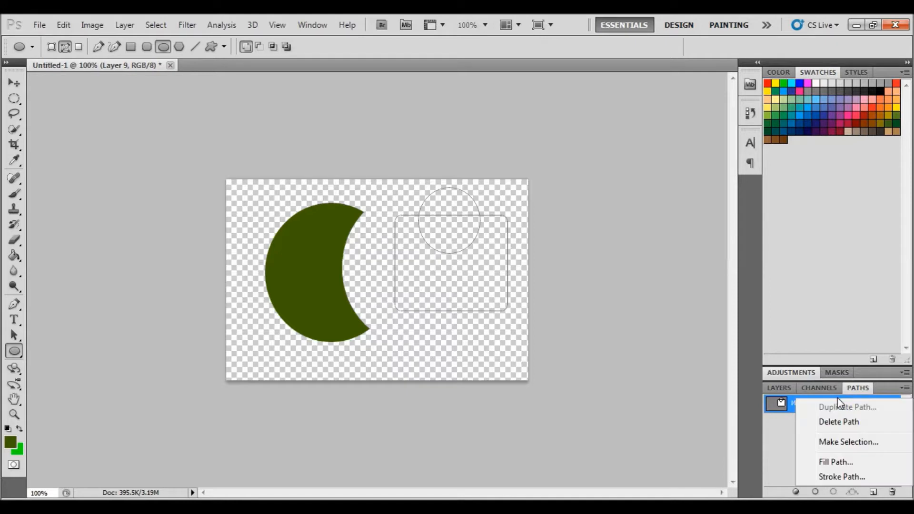
click(843, 442)
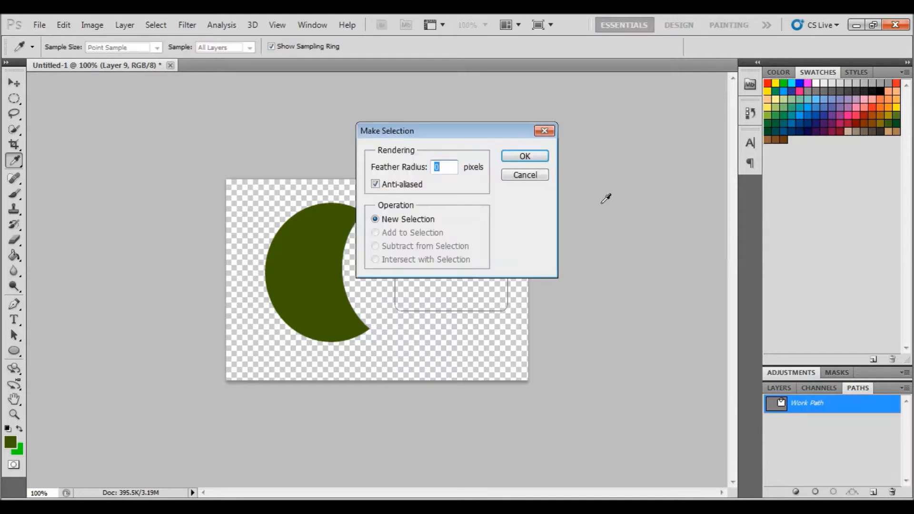
click(533, 160)
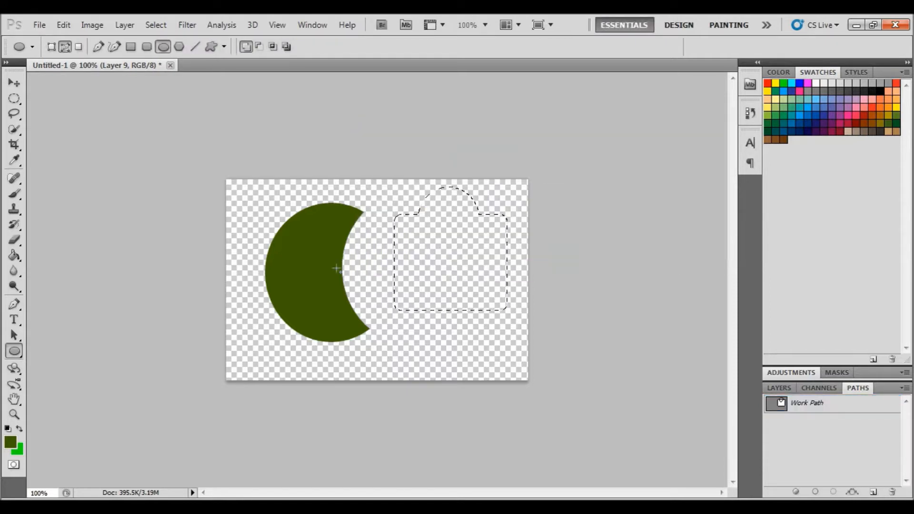
Fill the combined shape selection with the Paint Bucket tool and deselect
click(13, 256)
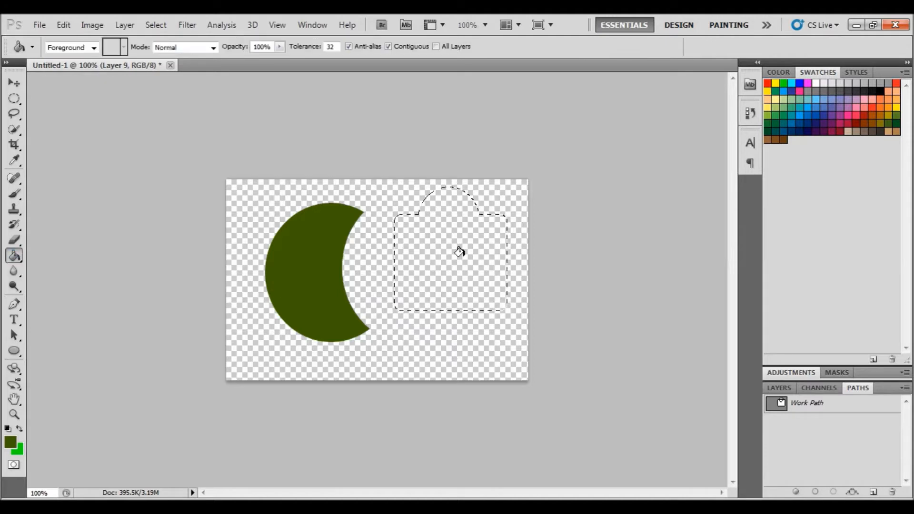
click(457, 245)
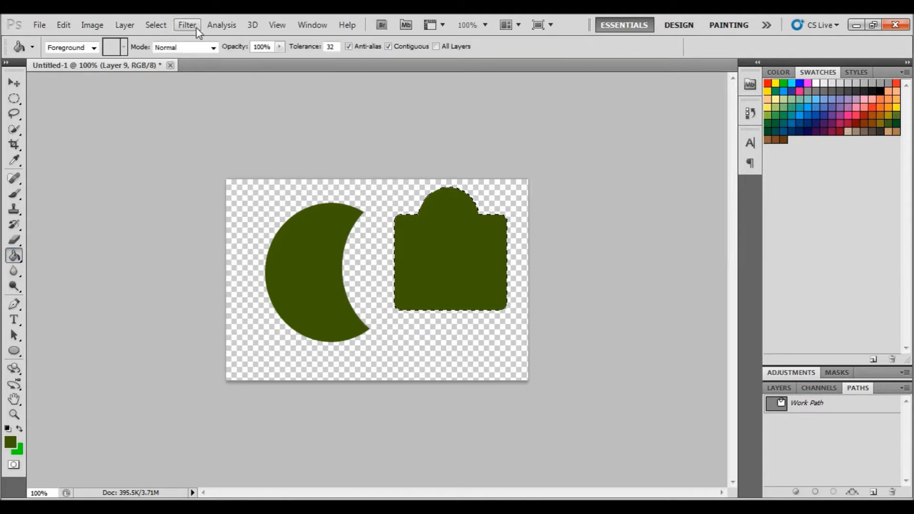
click(155, 24)
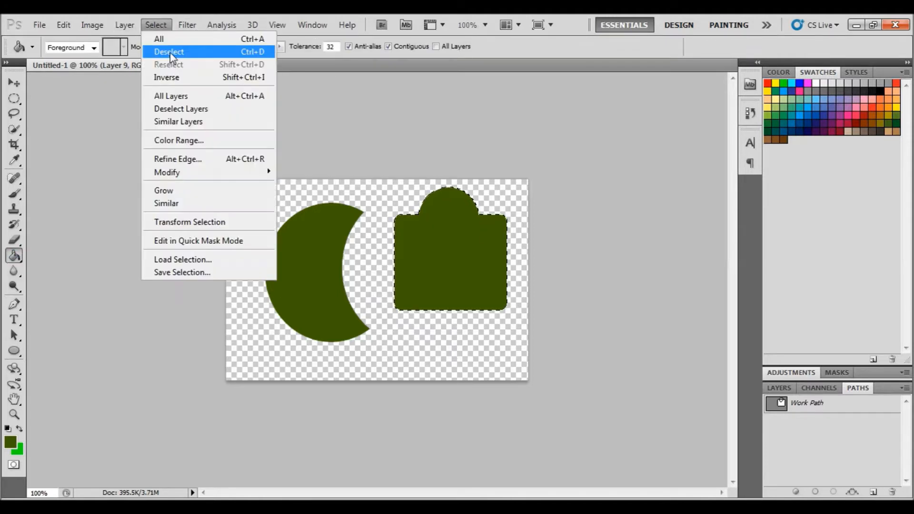
click(169, 52)
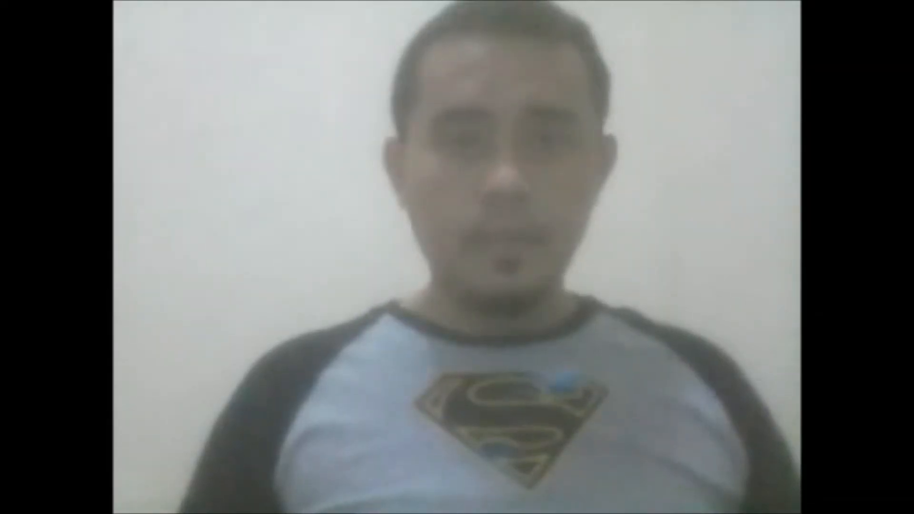